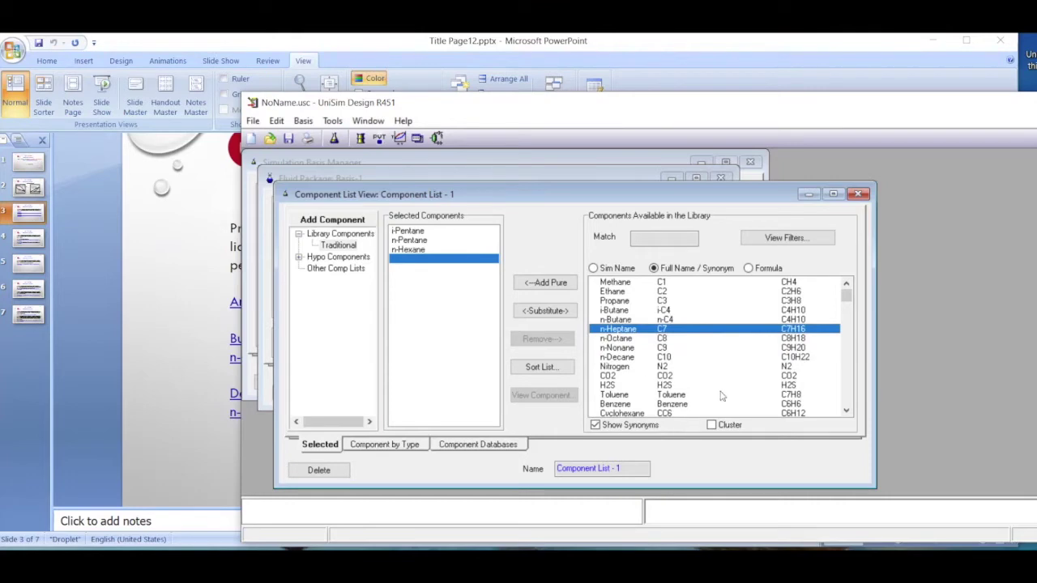
Close the component list and fluid package views, enter the simulation environment and enlarge the PFD window.
{"action": "left_click", "coordinate": [859, 194]}
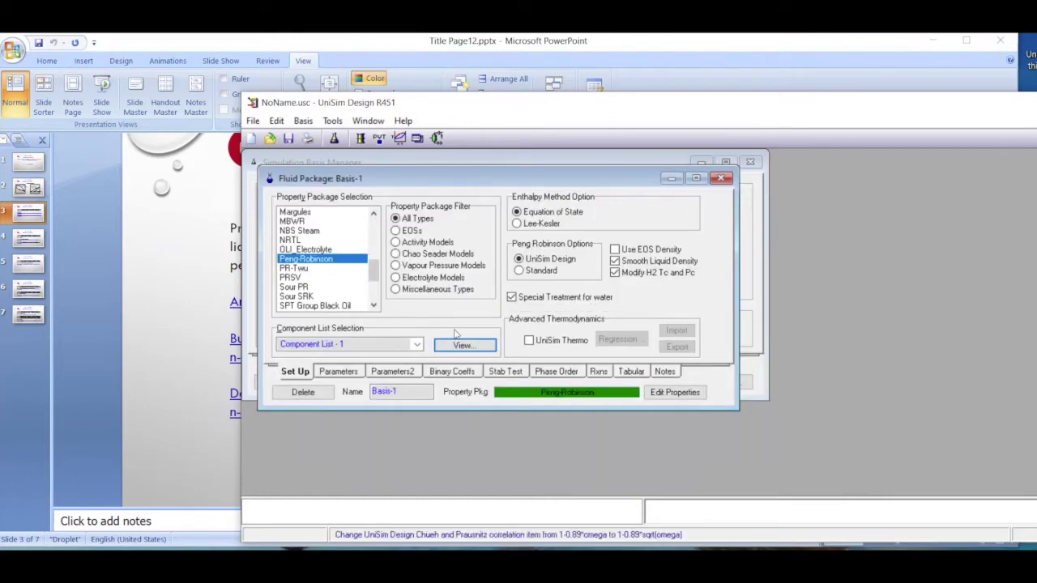
{"action": "left_click", "coordinate": [723, 179]}
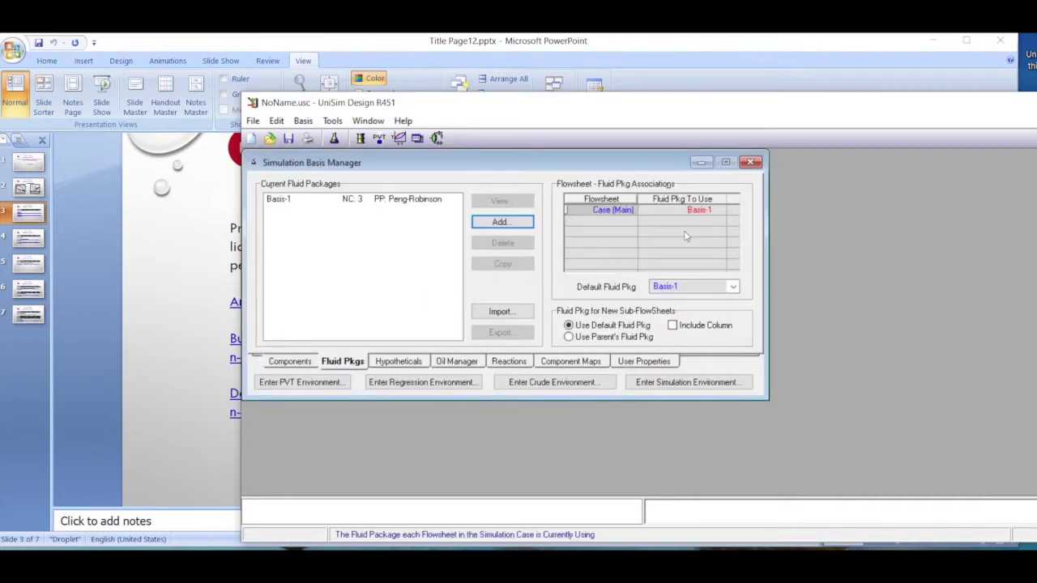
{"action": "left_click", "coordinate": [689, 382]}
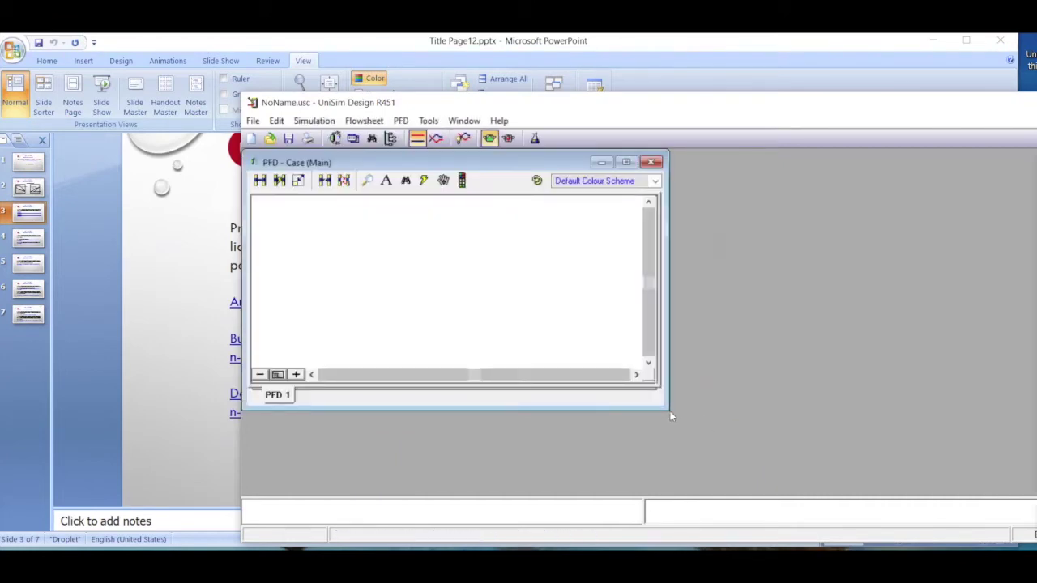
{"action": "left_click_drag", "start_coordinate": [670, 416], "coordinate": [1006, 449]}
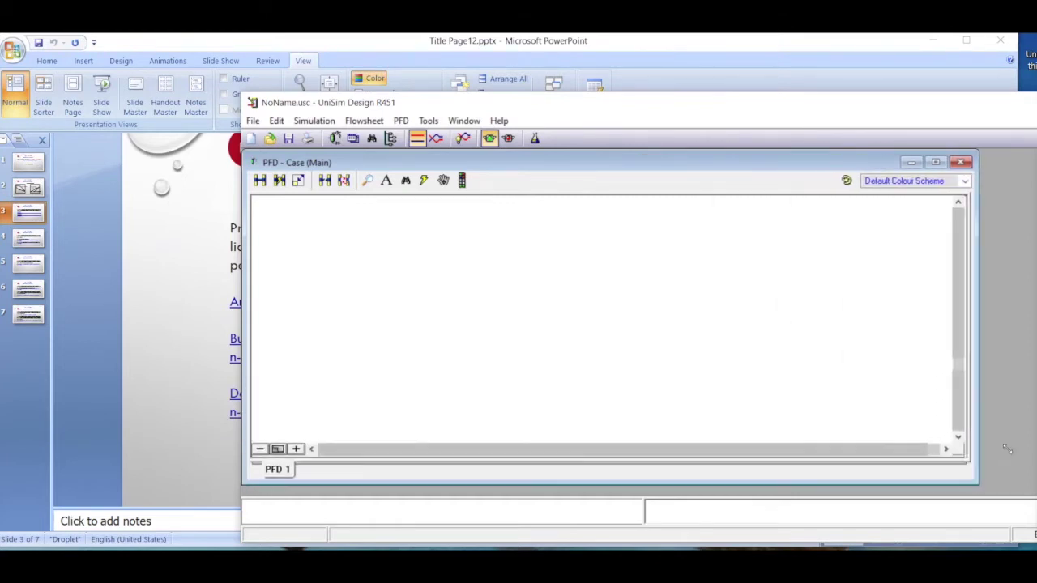
Place a material stream on the empty flowsheet from the object palette.
{"action": "key", "text": "F4"}
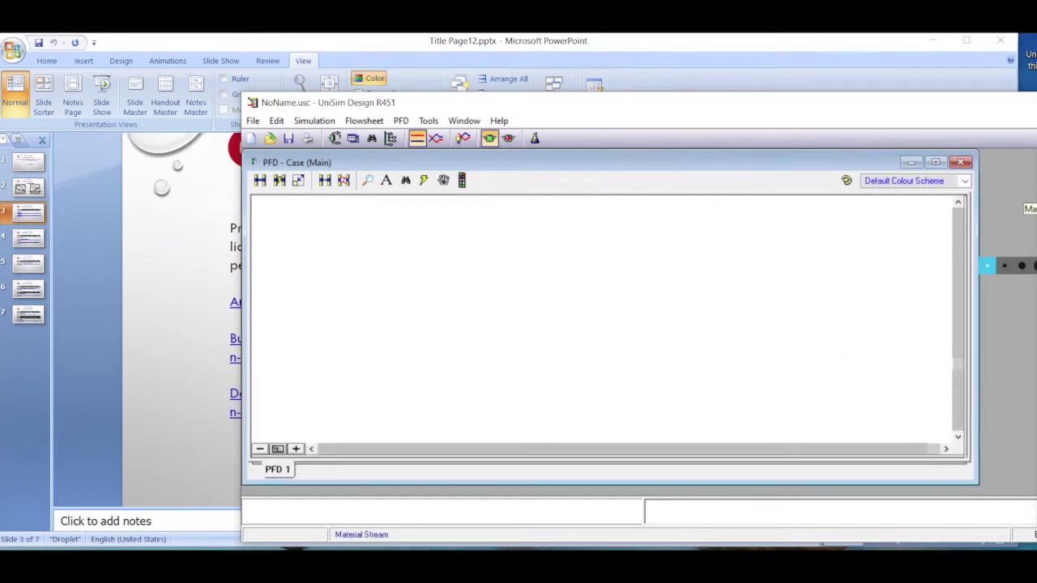
{"action": "left_click", "coordinate": [988, 266]}
{"action": "left_click", "coordinate": [442, 298]}
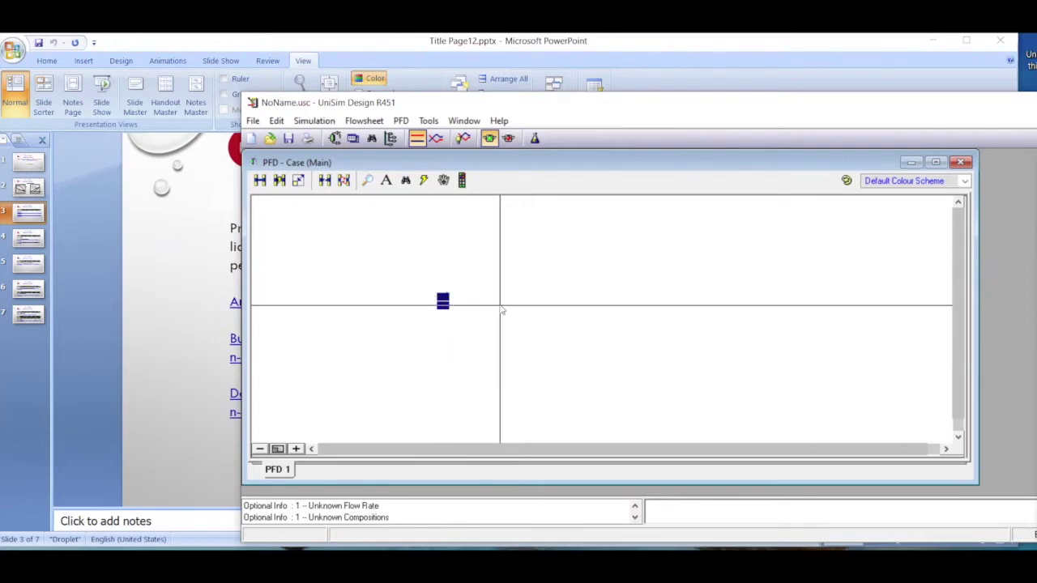
Open the new stream's composition worksheet and check the feed composition in the Problem 1 statement in PowerPoint before returning to UniSim Design.
{"action": "double_click", "coordinate": [443, 300]}
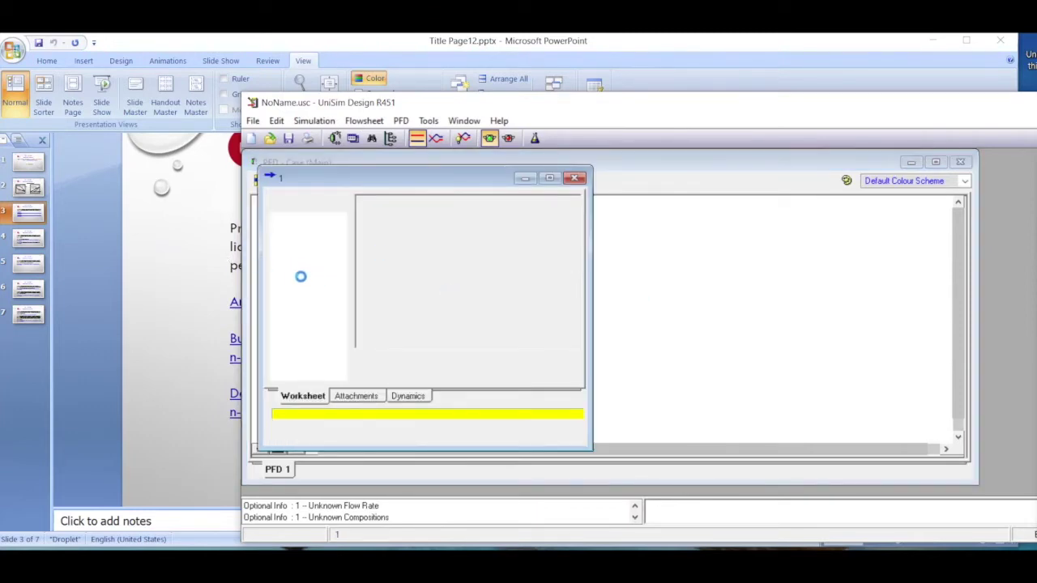
{"action": "left_click", "coordinate": [316, 241]}
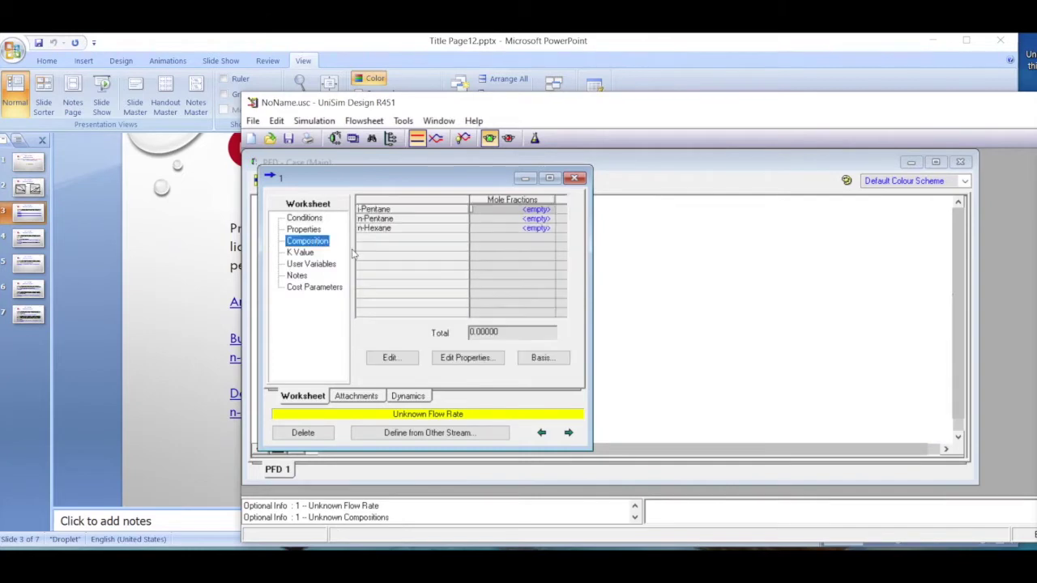
{"action": "left_click", "coordinate": [159, 301]}
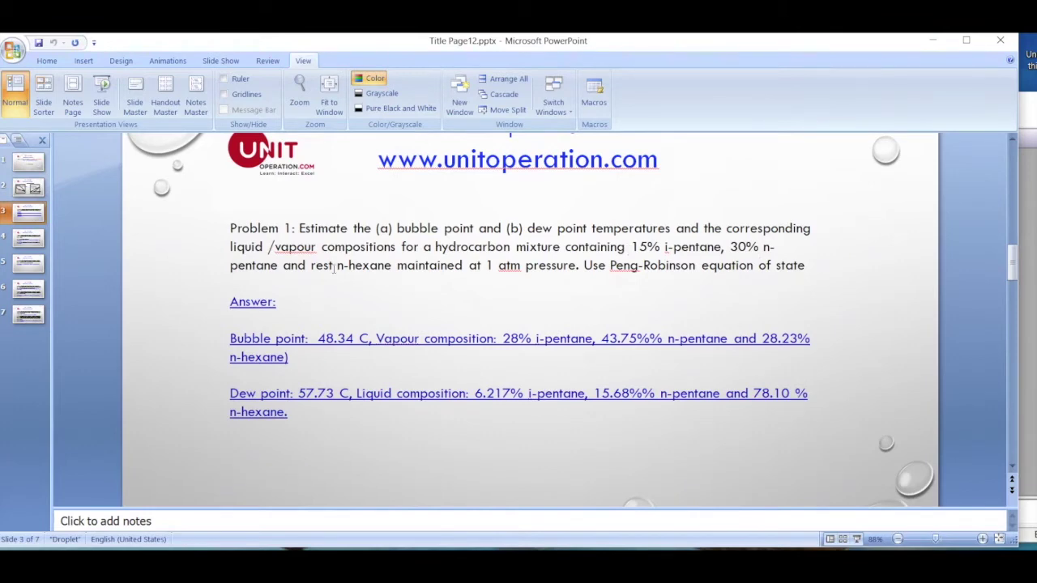
{"action": "key", "text": "alt+Tab"}
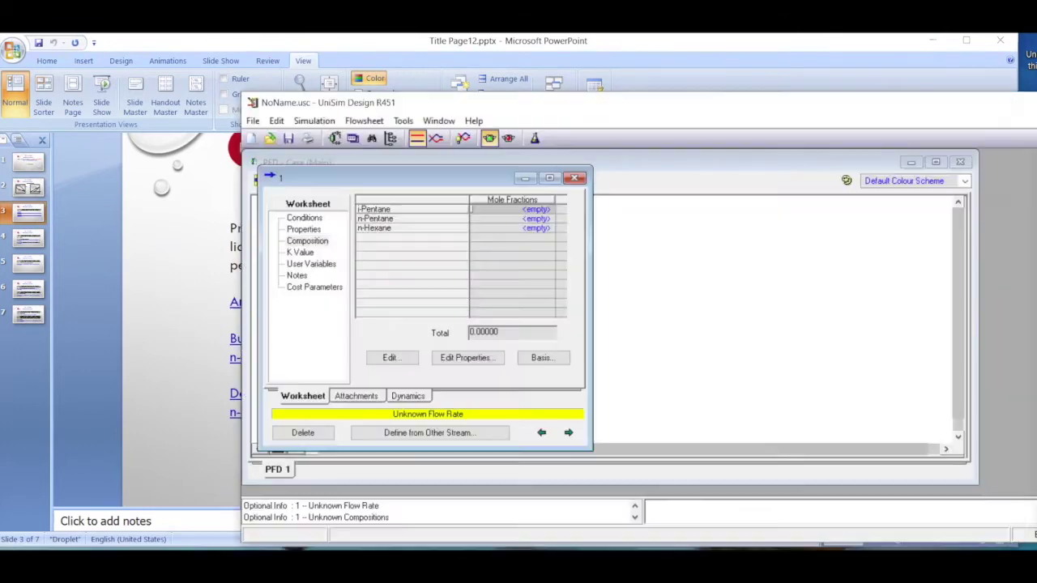
Set the stream's mole fractions to 0.15 i-pentane, 0.30 n-pentane and 0.55 n-hexane, and accept the composition.
{"action": "left_click", "coordinate": [530, 210]}
{"action": "type", "text": "0"}
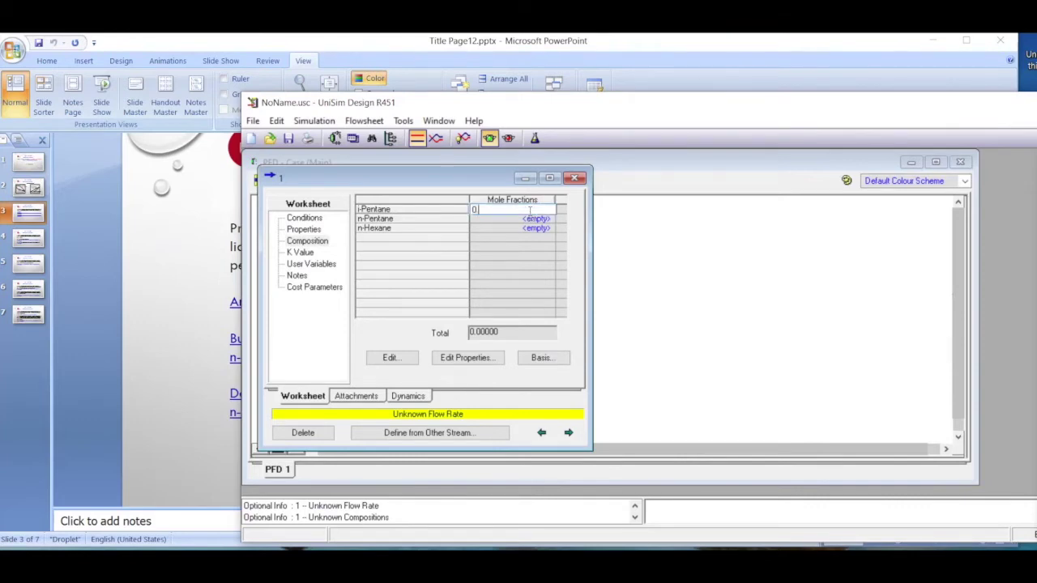
{"action": "type", "text": ".15"}
{"action": "key", "text": "Return"}
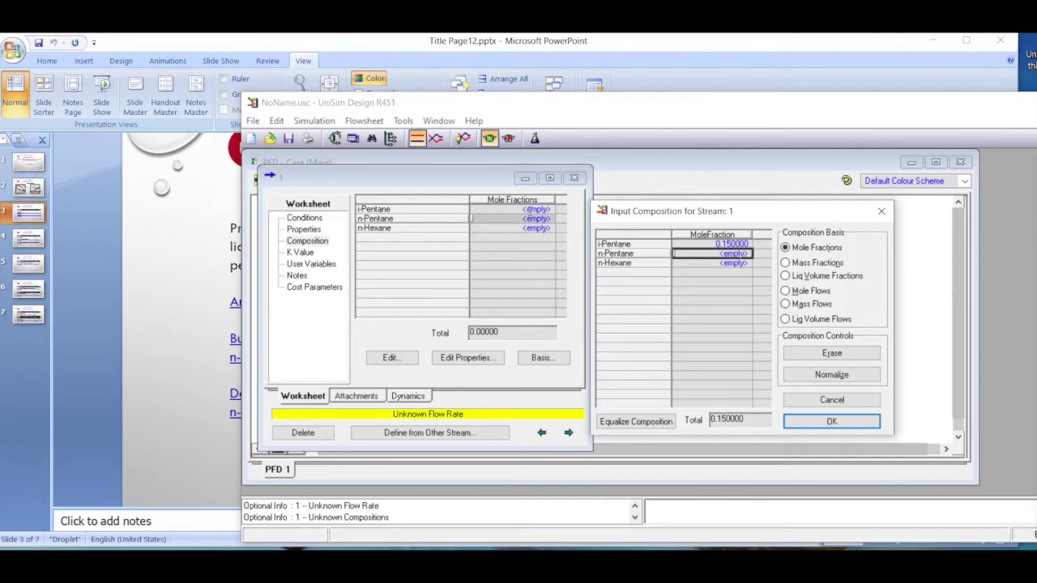
{"action": "type", "text": "0"}
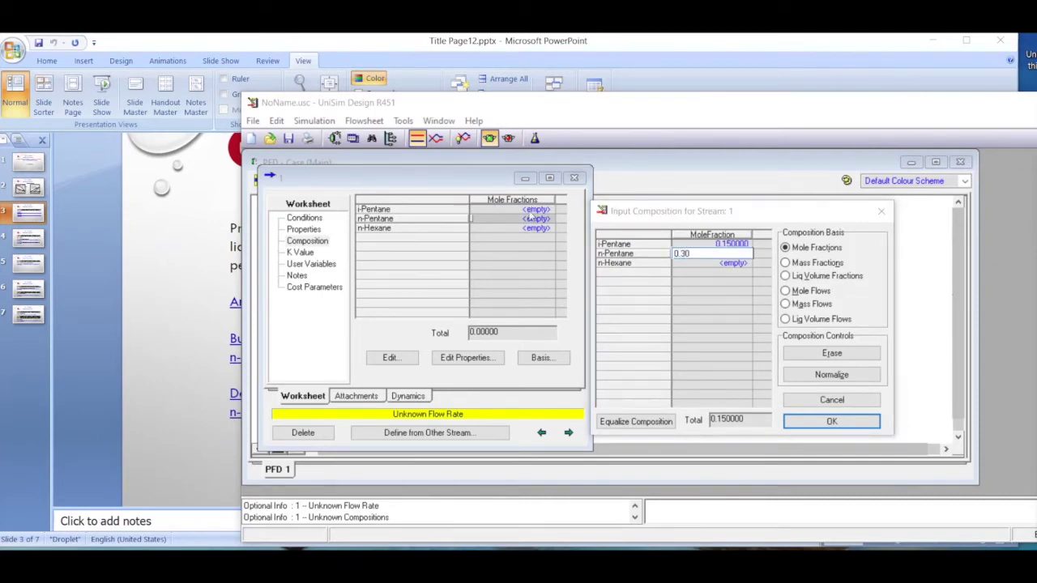
{"action": "type", "text": ".30"}
{"action": "key", "text": "Return"}
{"action": "type", "text": "0.55"}
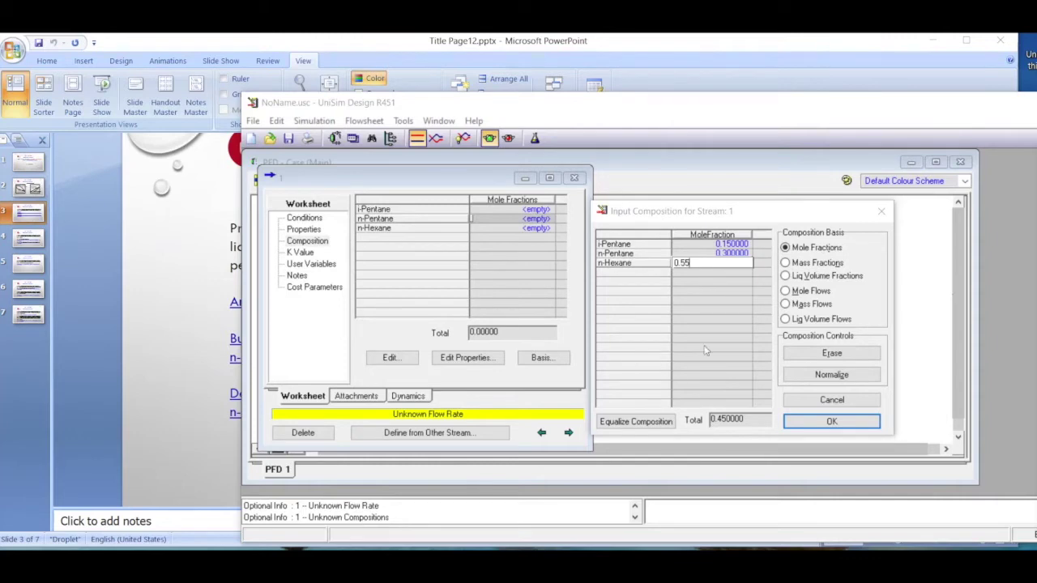
{"action": "key", "text": "Return"}
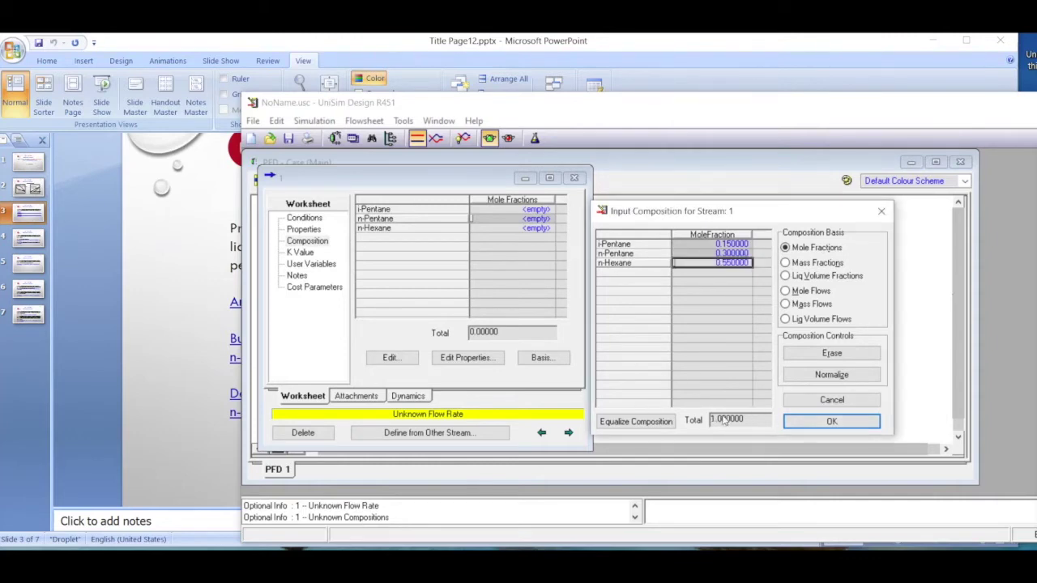
{"action": "left_click", "coordinate": [838, 423]}
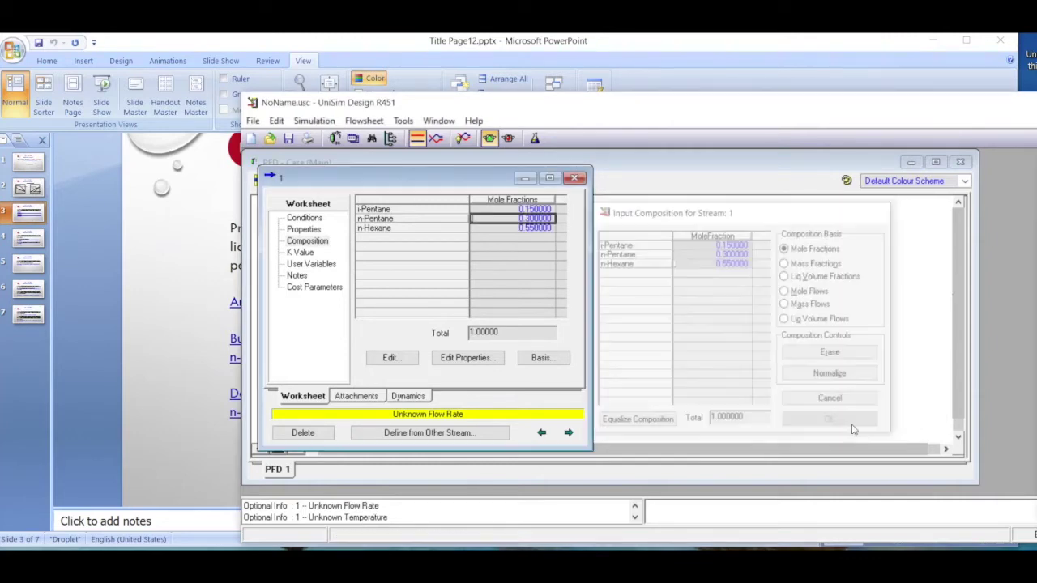
Show the stream's conditions beside the problem slide and set its molar flow to 1 kgmole/h.
{"action": "left_click", "coordinate": [306, 218]}
{"action": "left_click_drag", "start_coordinate": [447, 104], "coordinate": [779, 106]}
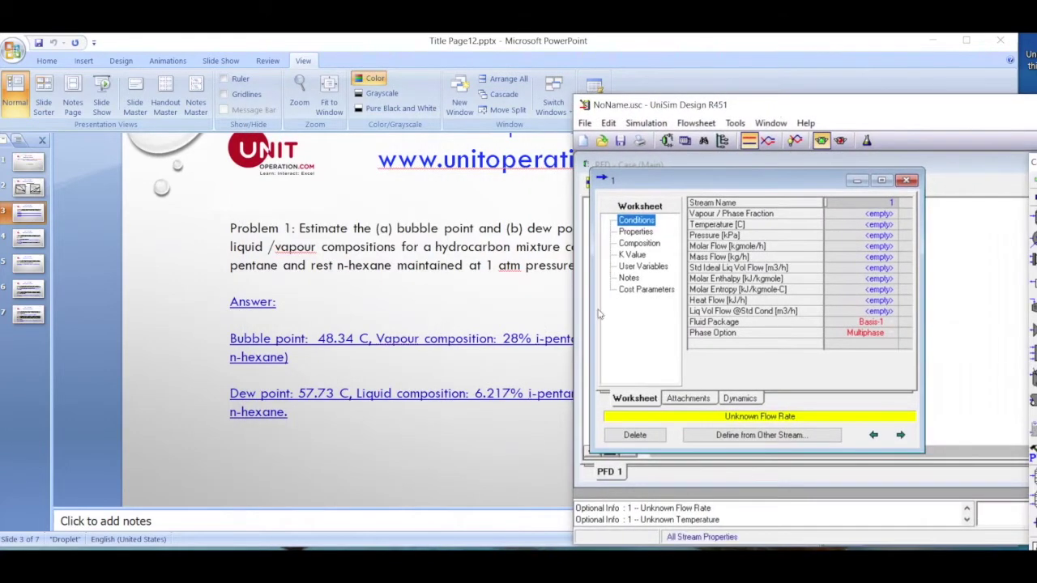
{"action": "left_click", "coordinate": [878, 257]}
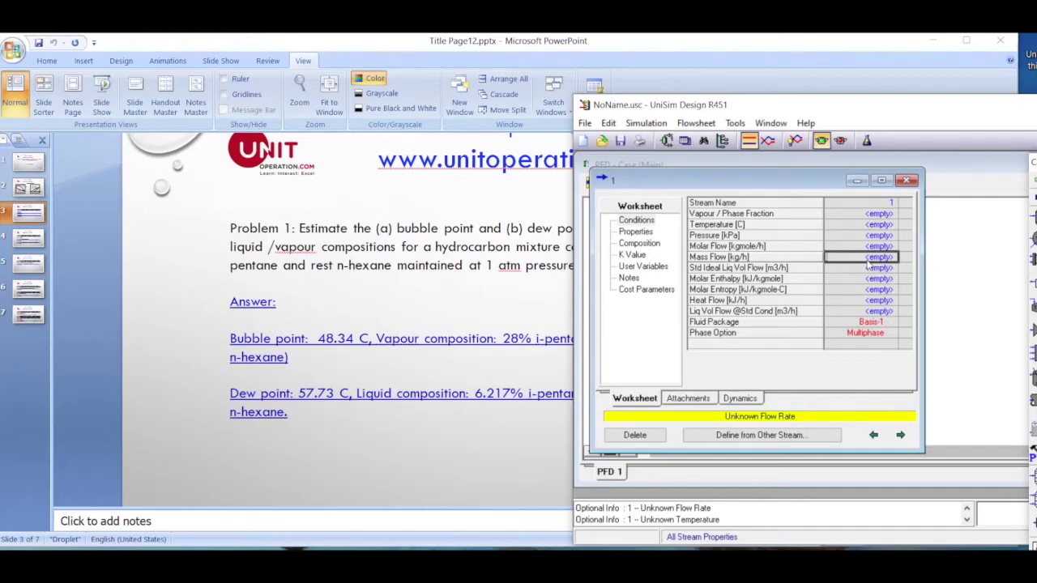
{"action": "left_click", "coordinate": [875, 246]}
{"action": "type", "text": "1"}
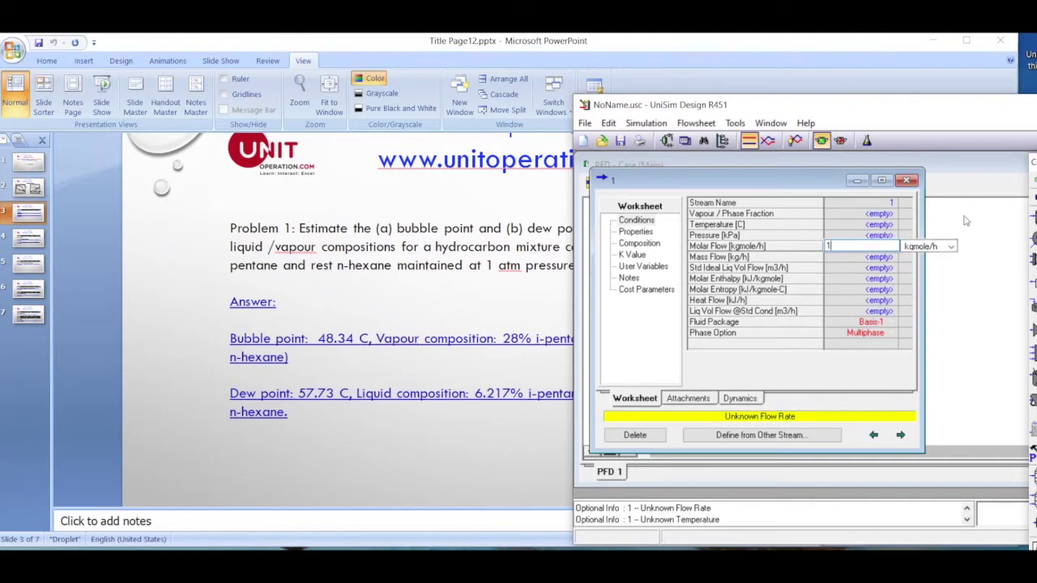
Set the stream's pressure to 1 atm and its vapour fraction to 0 for the bubble point.
{"action": "left_click", "coordinate": [868, 235]}
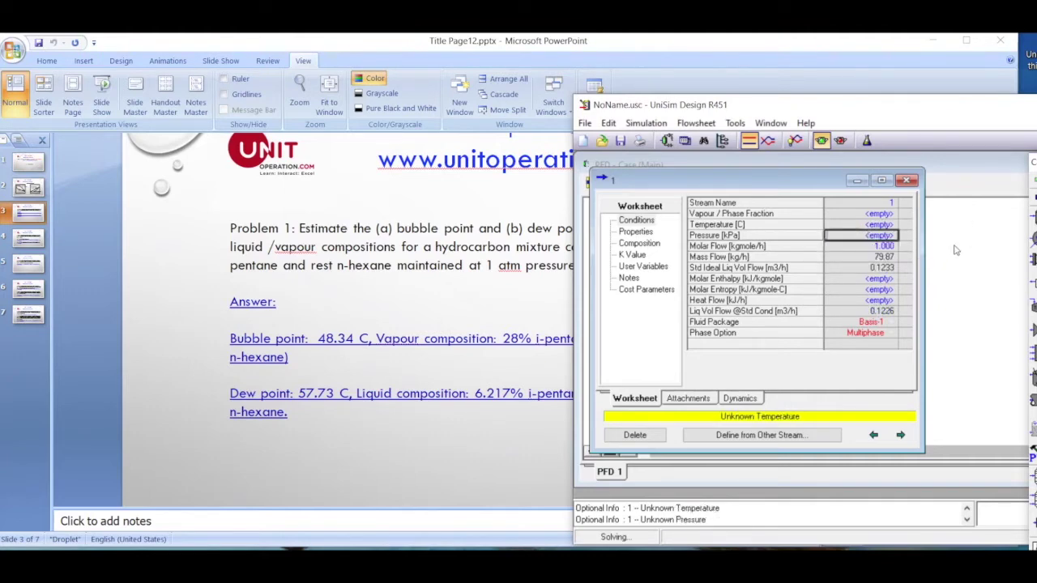
{"action": "type", "text": "1"}
{"action": "left_click", "coordinate": [932, 236]}
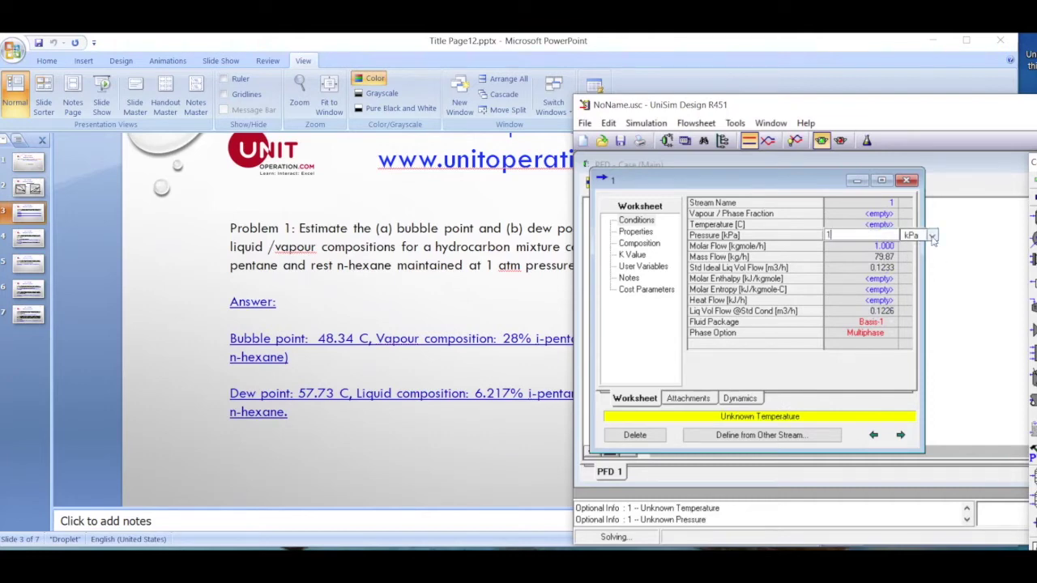
{"action": "scroll", "coordinate": [956, 292], "scroll_direction": "down", "scroll_amount": 1}
{"action": "left_click", "coordinate": [910, 294]}
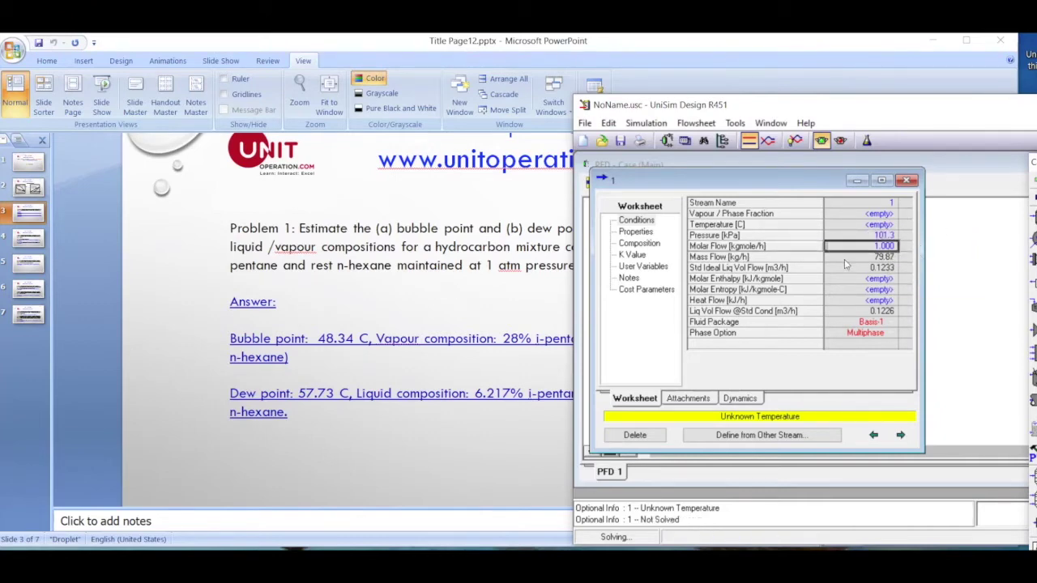
{"action": "left_click", "coordinate": [878, 214]}
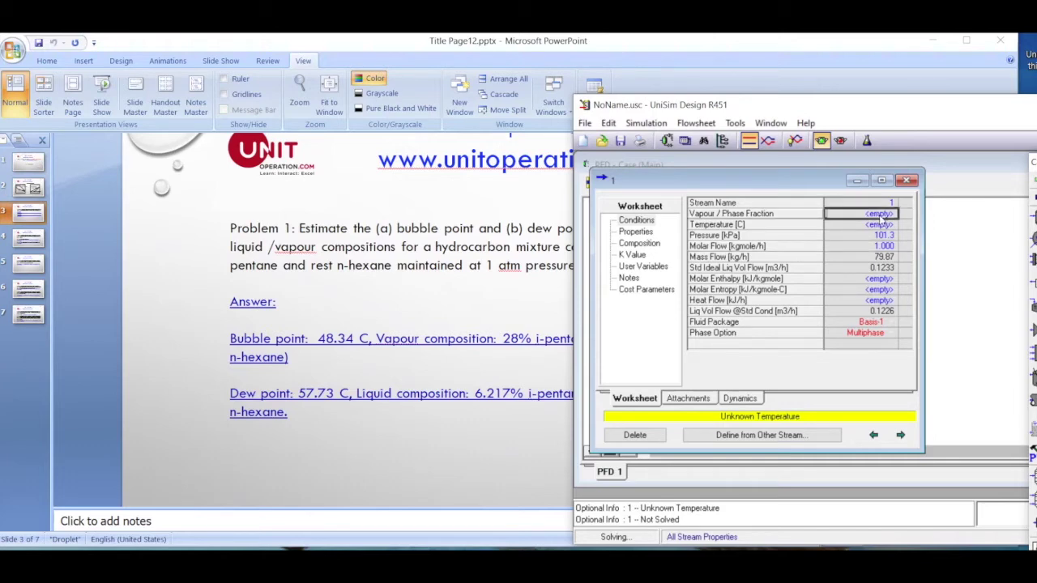
{"action": "left_click", "coordinate": [854, 246]}
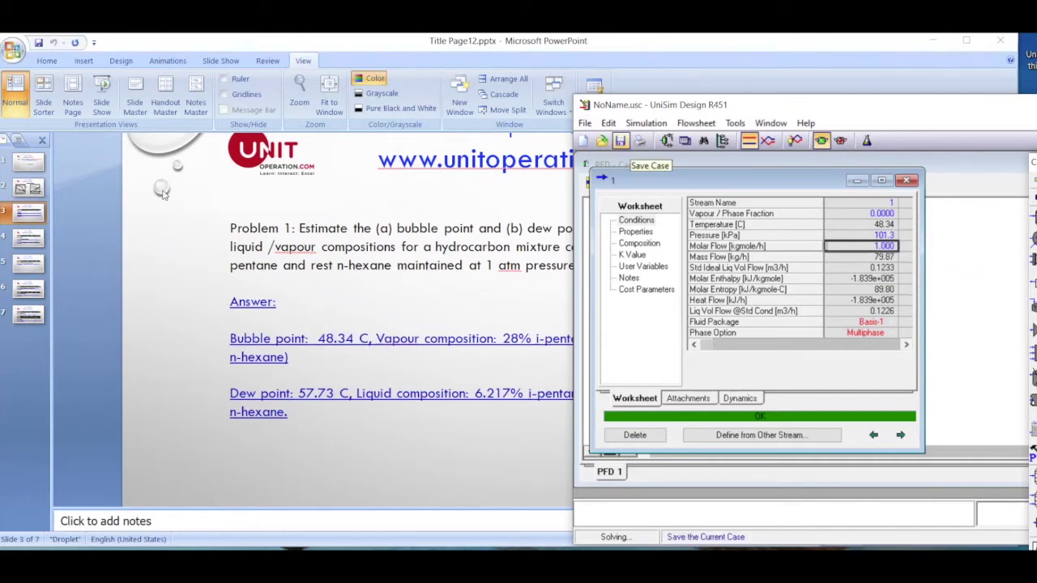
Switch to PowerPoint and review the binary-system phase diagrams on slide 2, then return to the Problem 1 slide.
{"action": "left_click", "coordinate": [220, 294]}
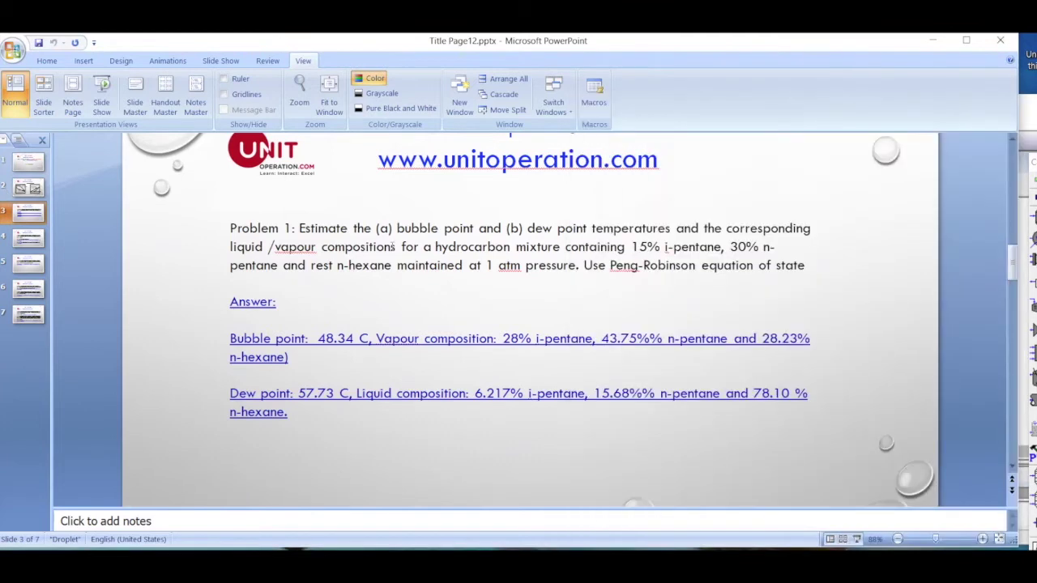
{"action": "scroll", "coordinate": [217, 257], "scroll_direction": "up", "scroll_amount": 1}
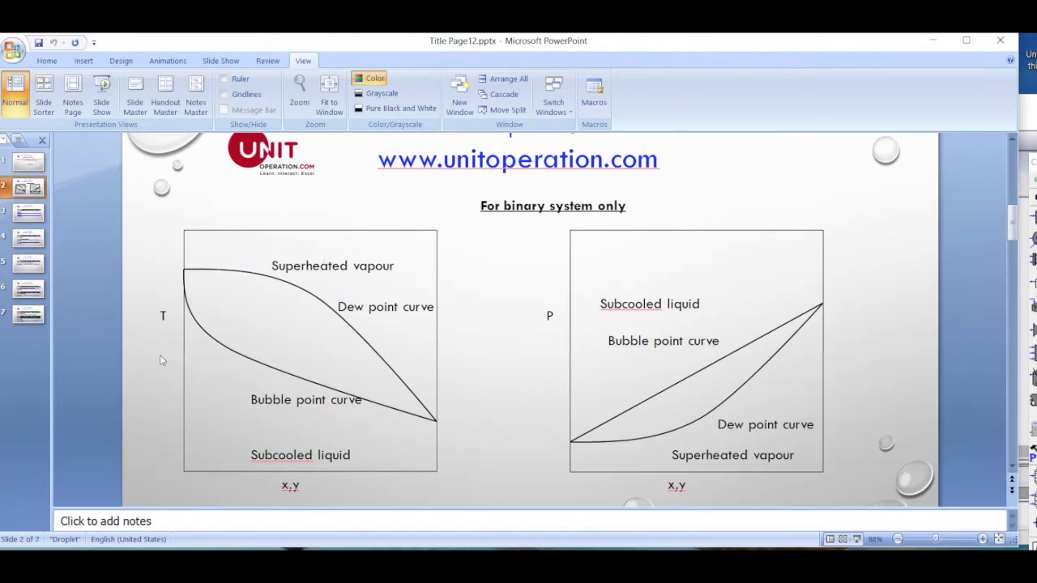
{"action": "left_click", "coordinate": [27, 217]}
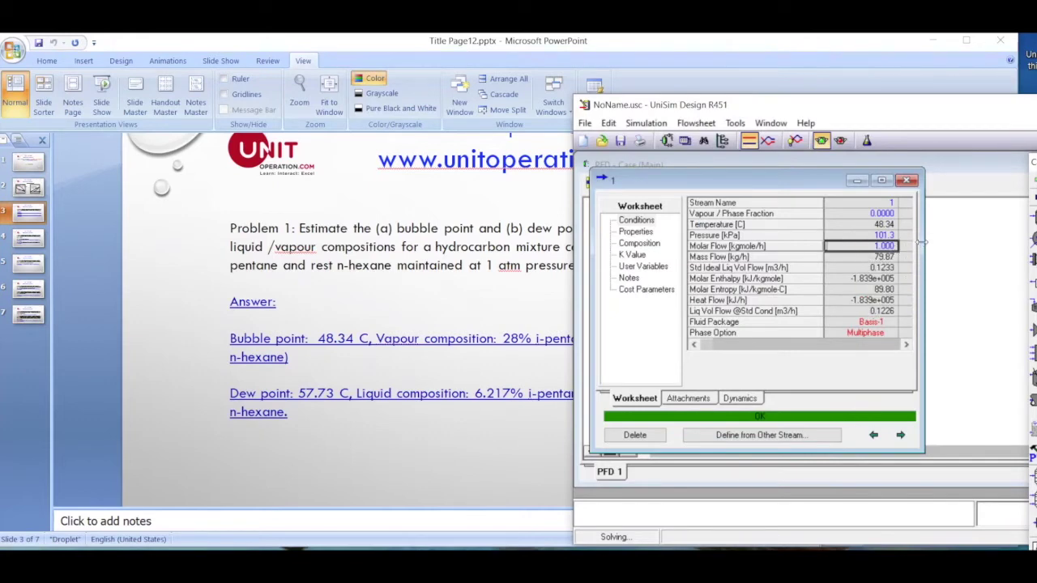
In UniSim Design, close the object palette and widen the stream window to show the liquid and vapour phase columns.
{"action": "left_click_drag", "start_coordinate": [923, 242], "coordinate": [1013, 245]}
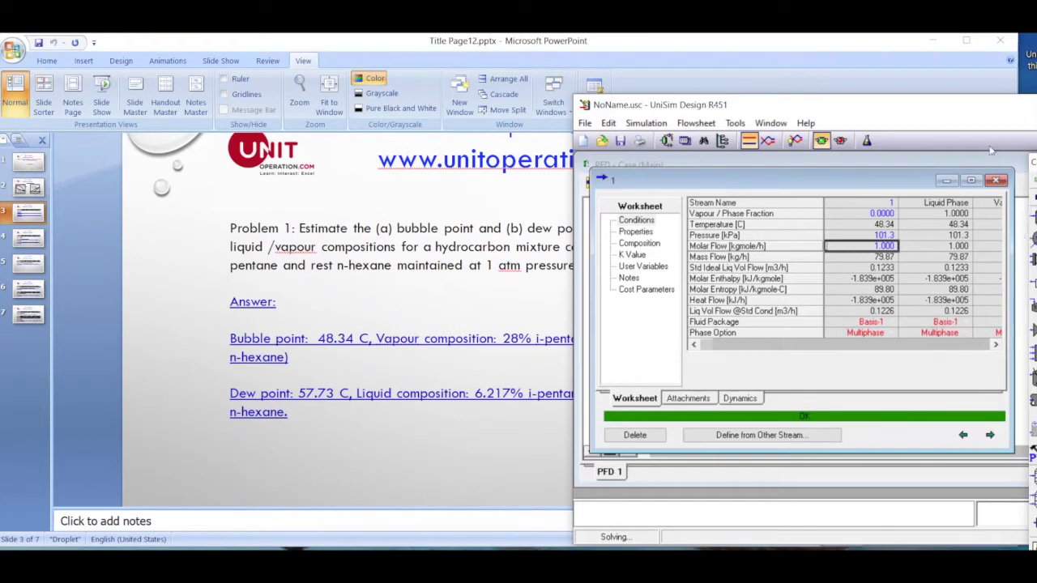
{"action": "left_click_drag", "start_coordinate": [897, 116], "coordinate": [842, 113]}
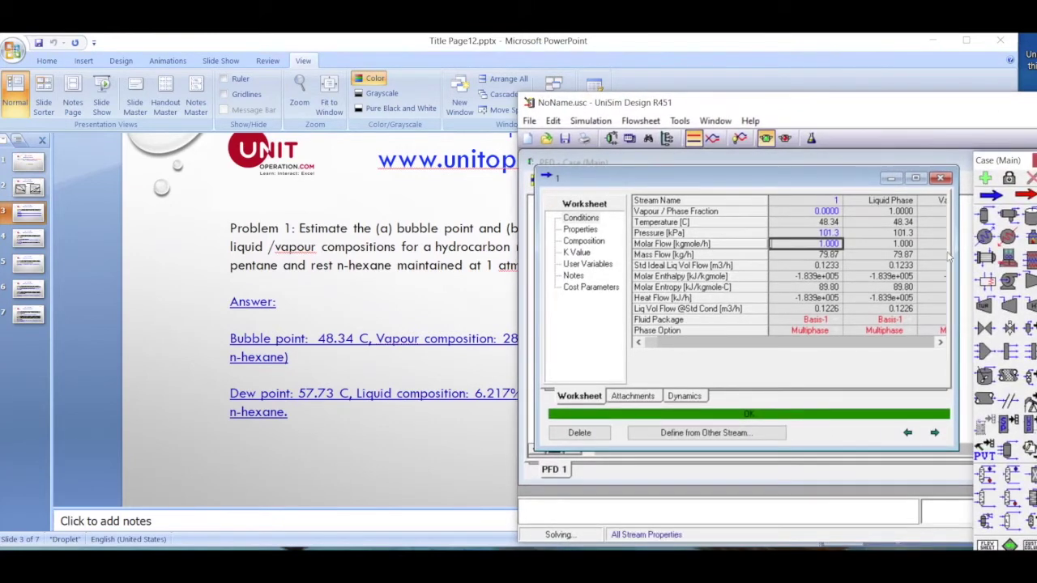
{"action": "left_click_drag", "start_coordinate": [899, 111], "coordinate": [821, 106]}
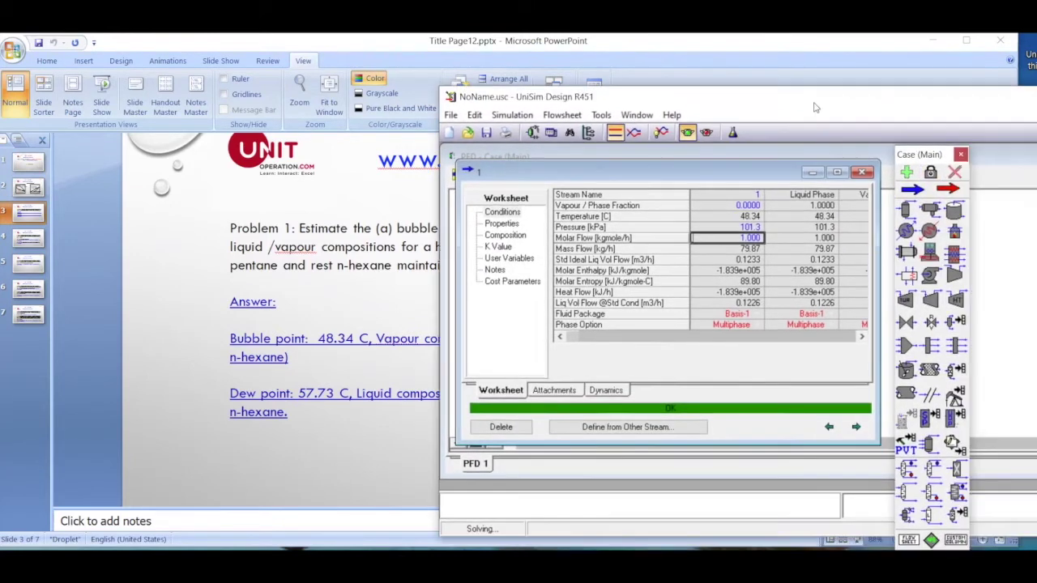
{"action": "left_click", "coordinate": [960, 155]}
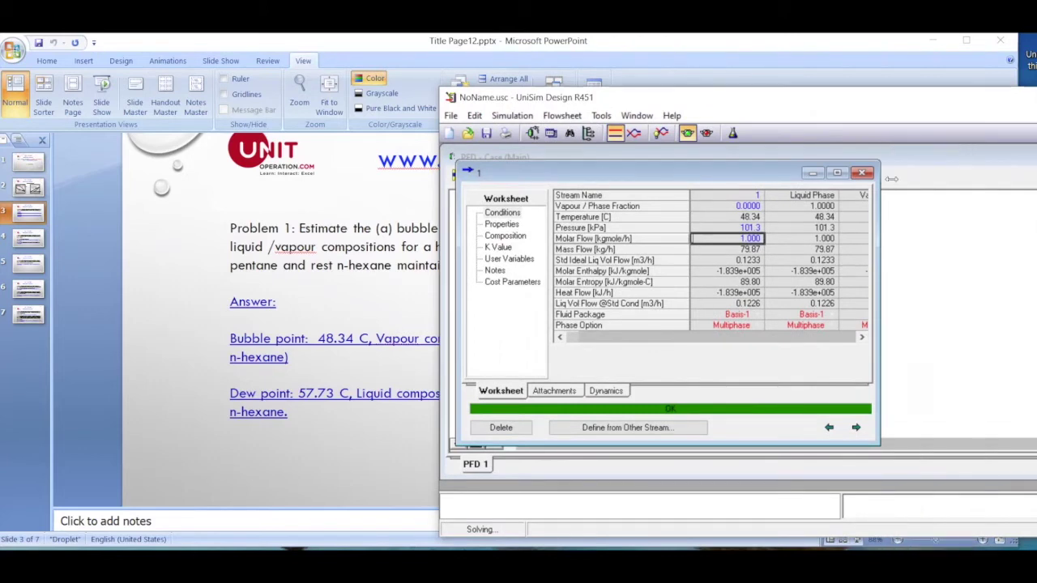
{"action": "left_click_drag", "start_coordinate": [881, 225], "coordinate": [1001, 225]}
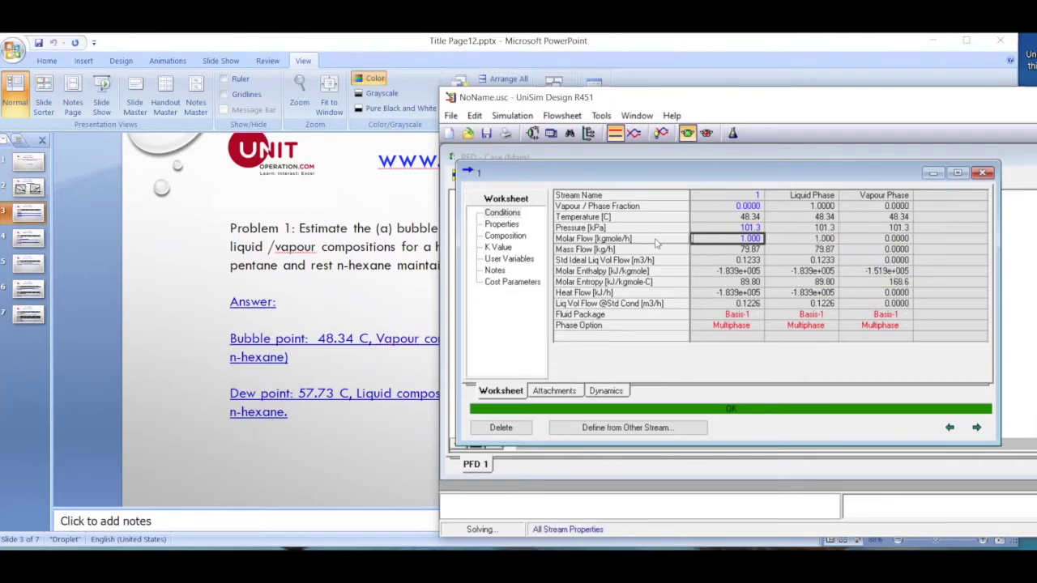
Examine the stream's vapour-phase mole fractions and compare them with the bubble point answer on the Problem 1 slide in PowerPoint.
{"action": "left_click", "coordinate": [509, 236]}
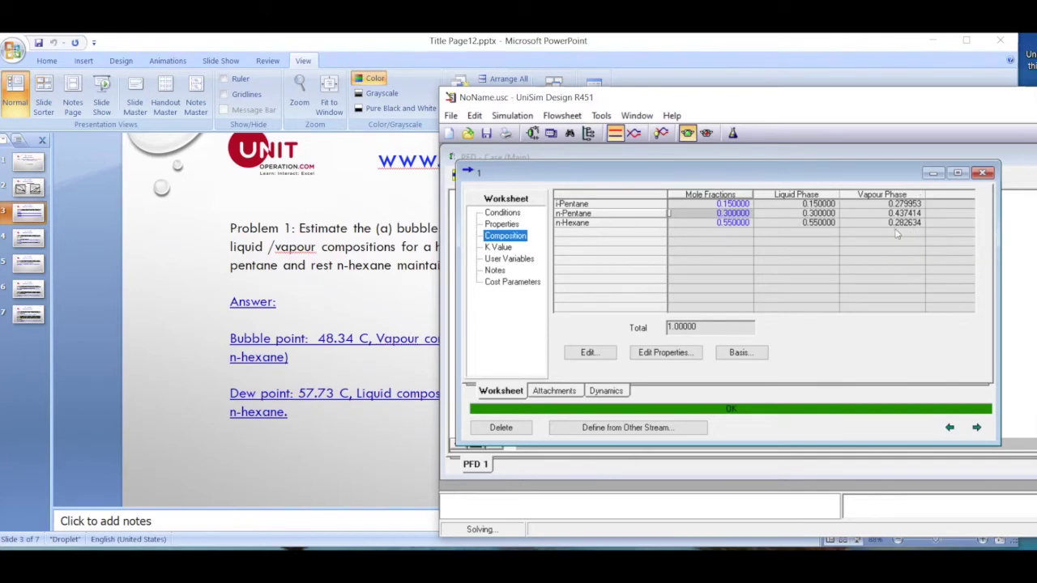
{"action": "left_click_drag", "start_coordinate": [813, 104], "coordinate": [864, 156]}
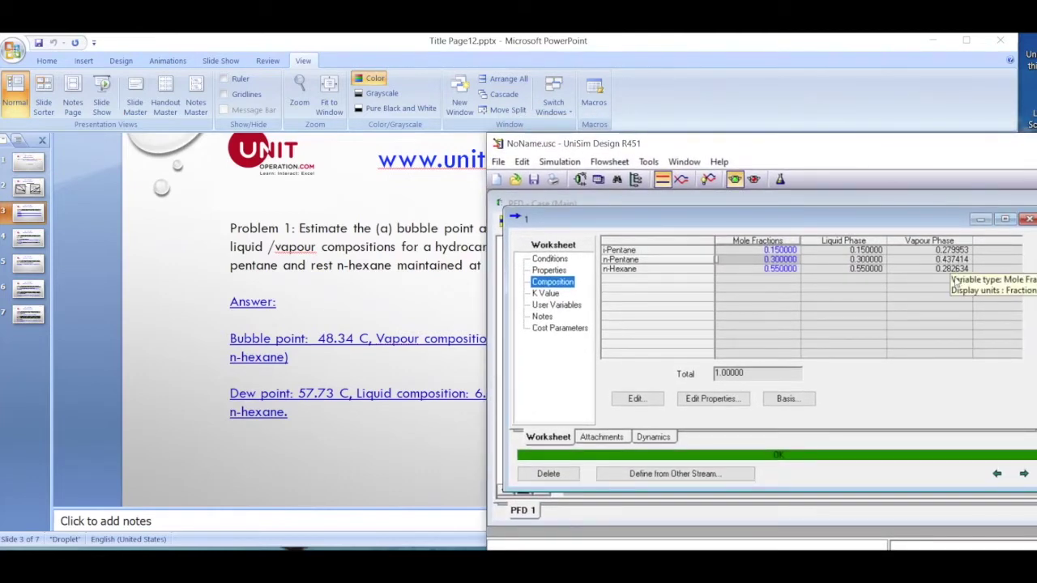
{"action": "left_click", "coordinate": [425, 301]}
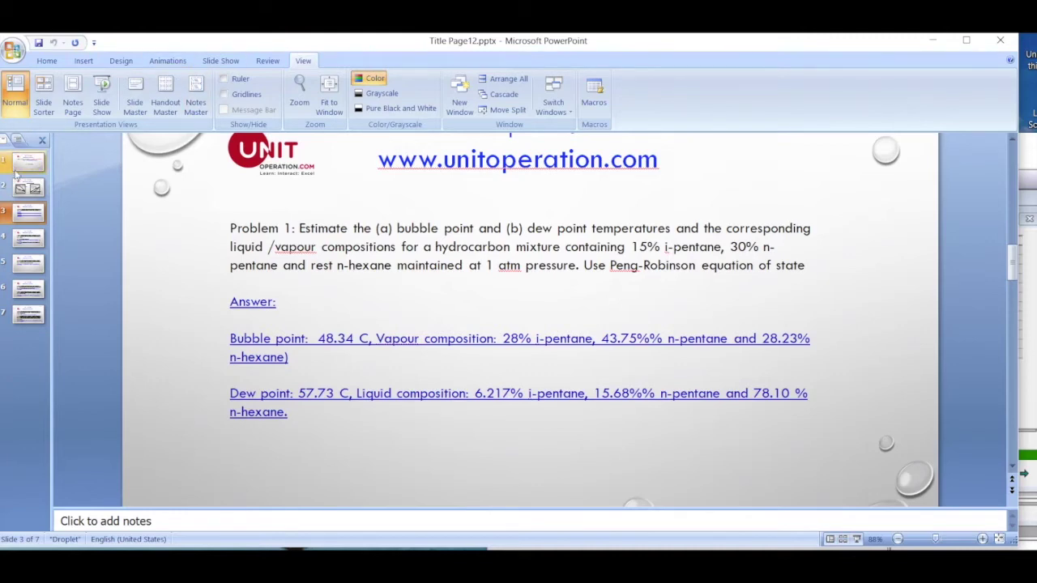
Review the temperature and pressure phase diagrams for binary systems on slide 2 and go back to the Problem 1 slide.
{"action": "scroll", "coordinate": [184, 368], "scroll_direction": "up", "scroll_amount": 2}
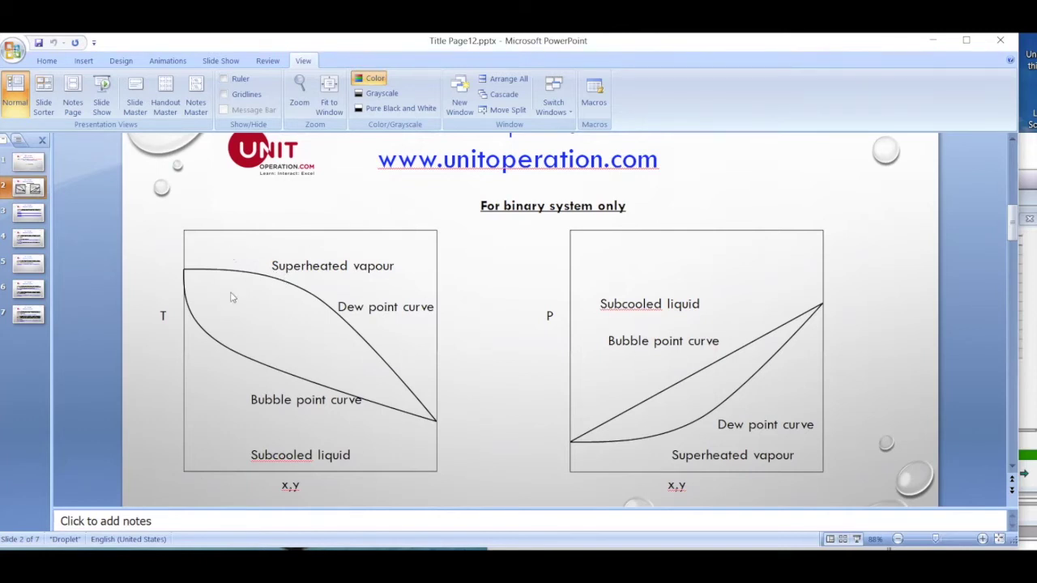
{"action": "left_click", "coordinate": [31, 216]}
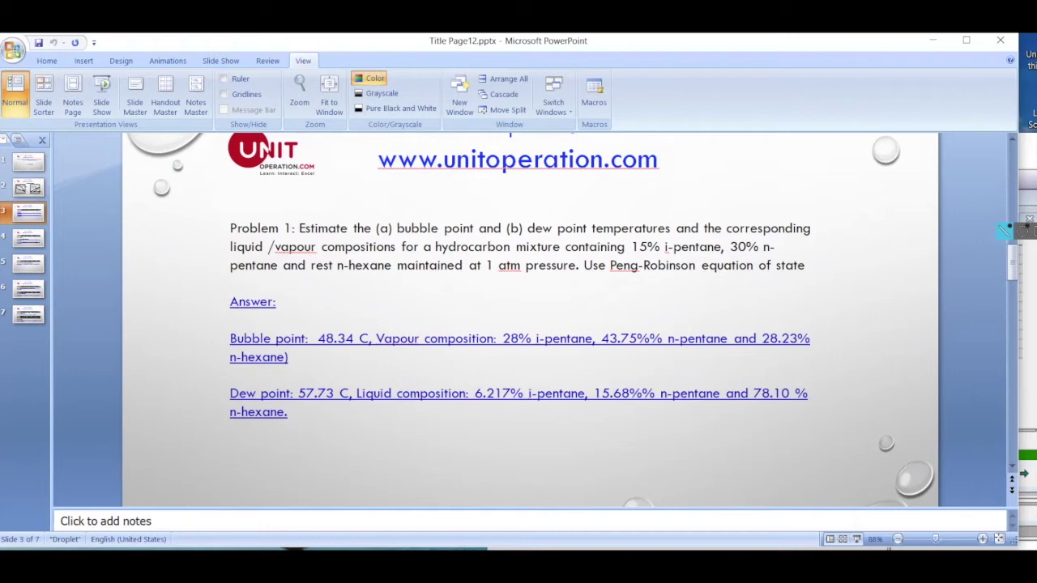
Switch to UniSim Design and set the stream's vapour fraction to 1 for the dew point.
{"action": "key", "text": "alt+Tab"}
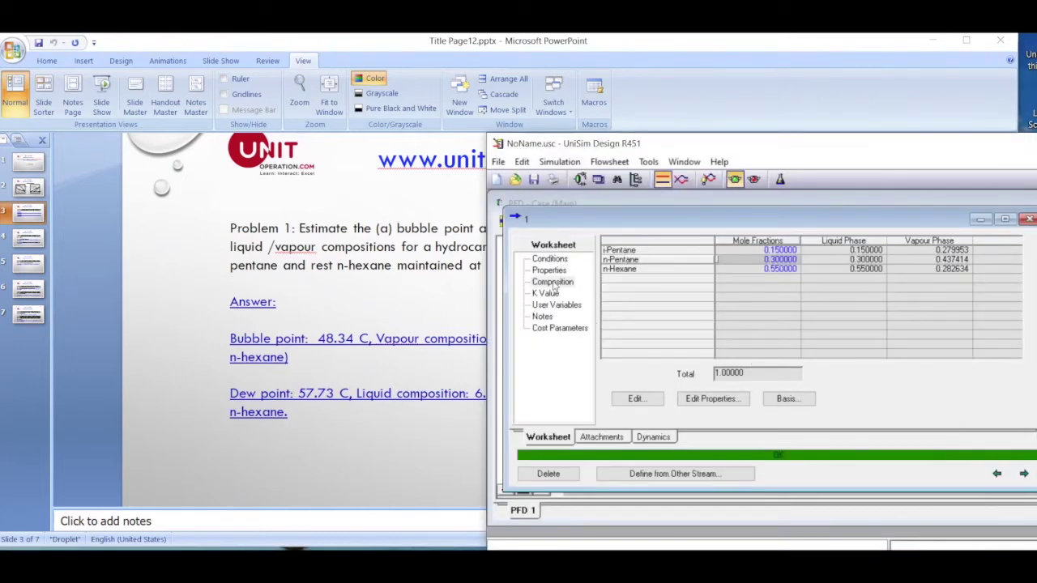
{"action": "left_click", "coordinate": [557, 259]}
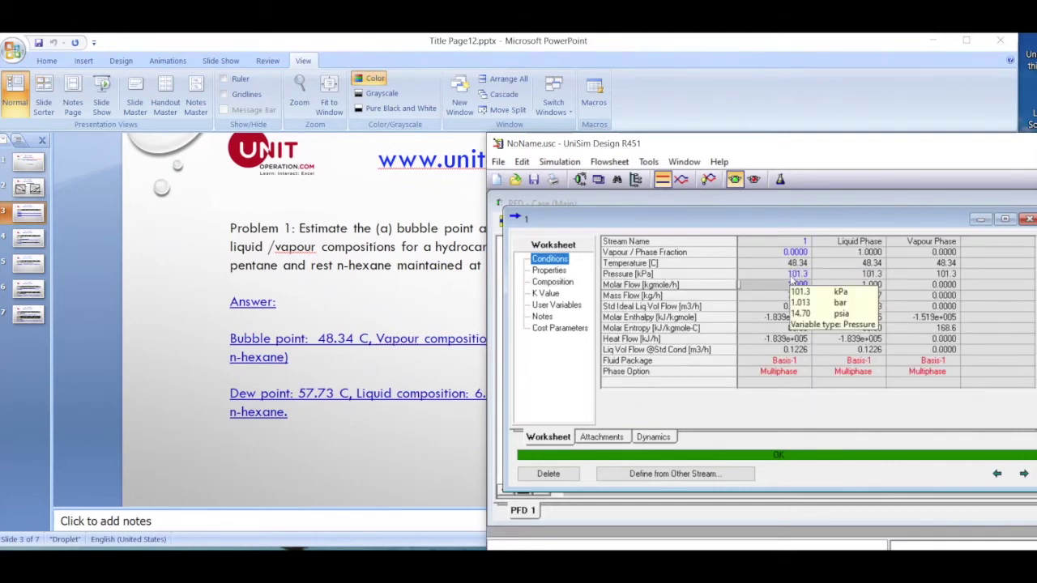
{"action": "left_click", "coordinate": [794, 252]}
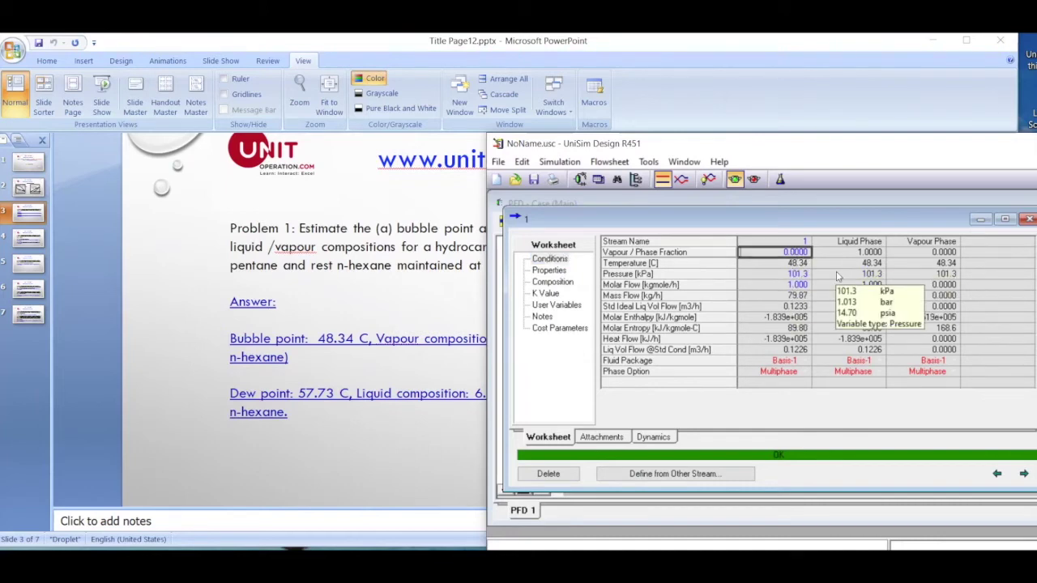
{"action": "type", "text": "1"}
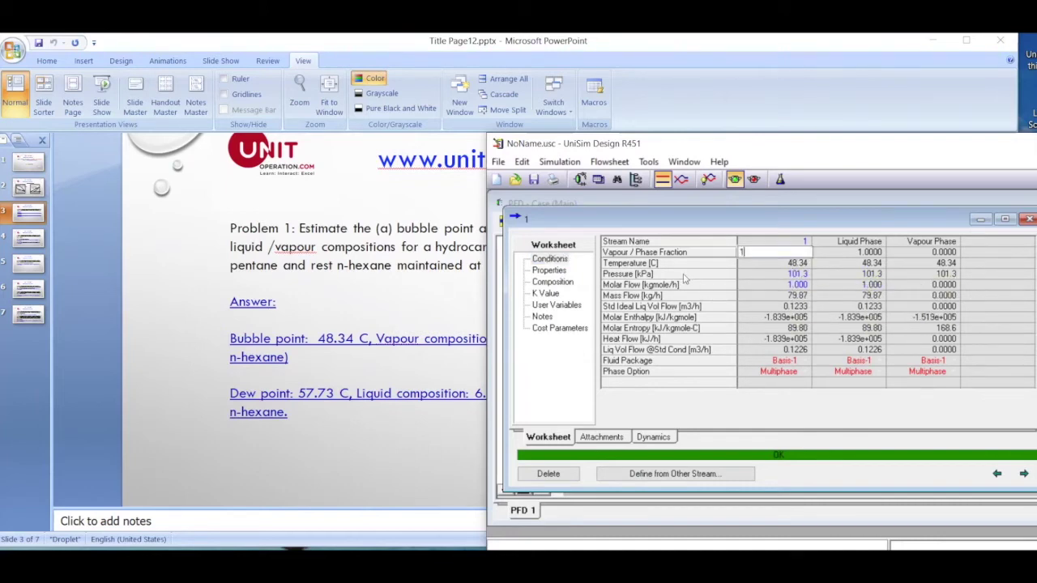
{"action": "left_click", "coordinate": [770, 275]}
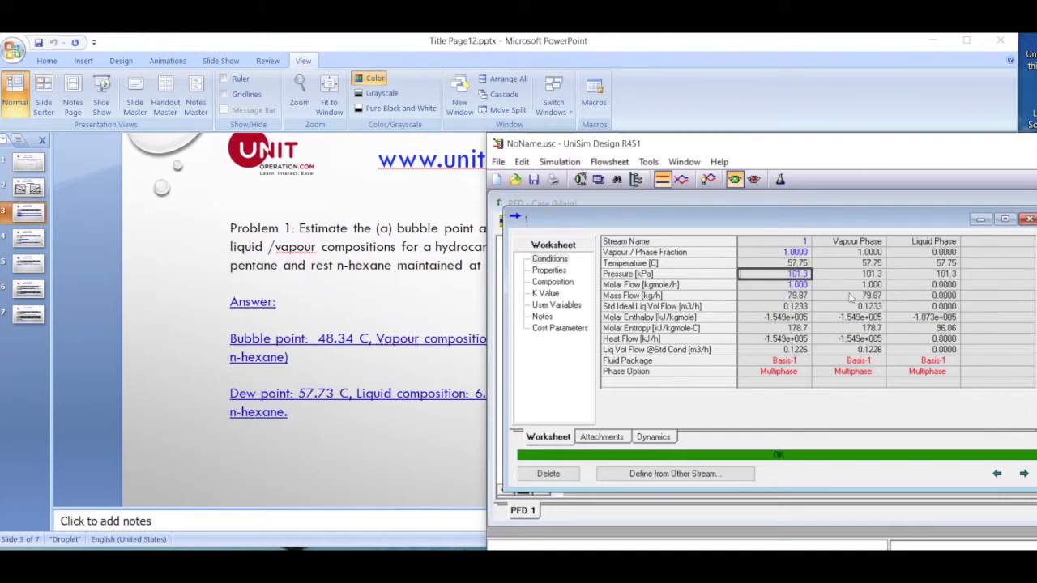
Examine the stream's liquid-phase mole fractions, compare them with the dew point answer on the Problem 1 slide in PowerPoint, and return to the stream conditions.
{"action": "left_click", "coordinate": [570, 283]}
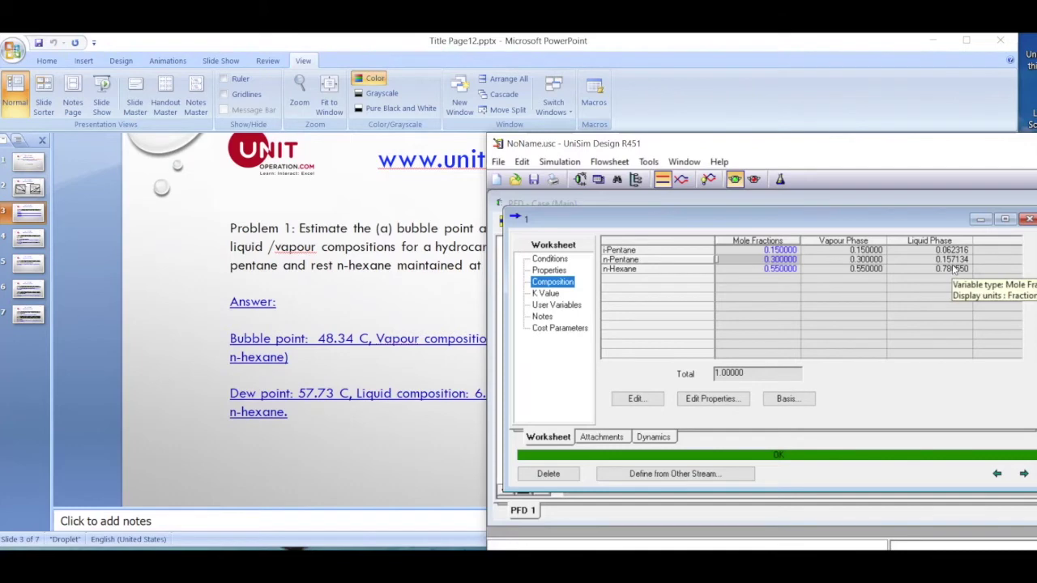
{"action": "left_click", "coordinate": [411, 433]}
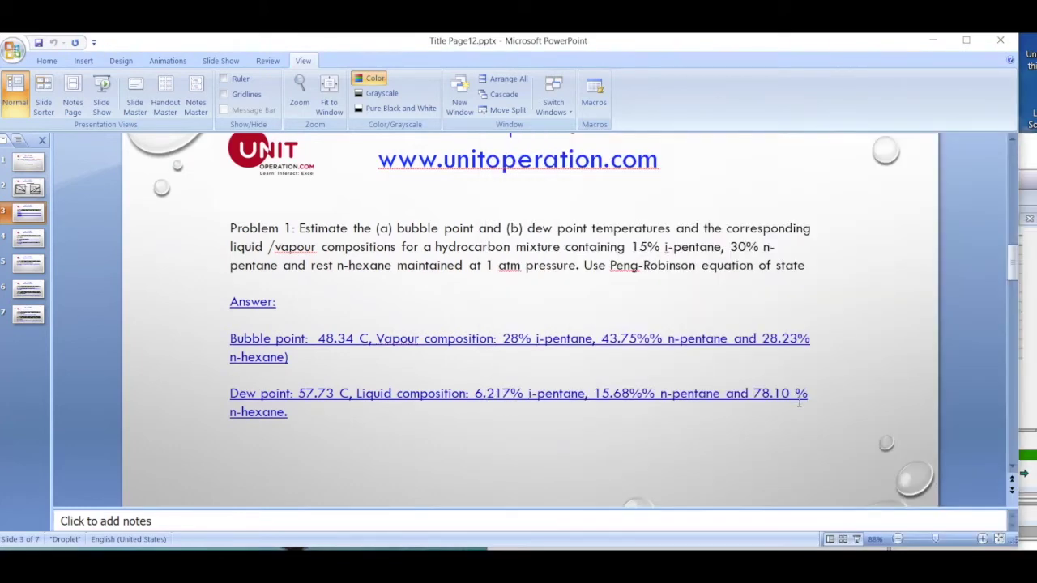
{"action": "left_click", "coordinate": [1023, 274]}
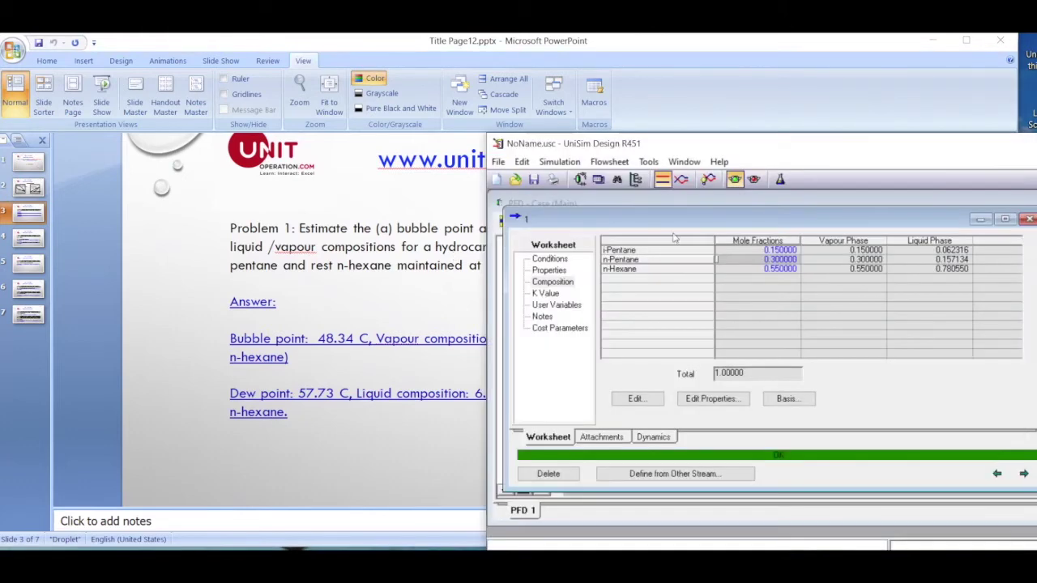
{"action": "left_click", "coordinate": [550, 259]}
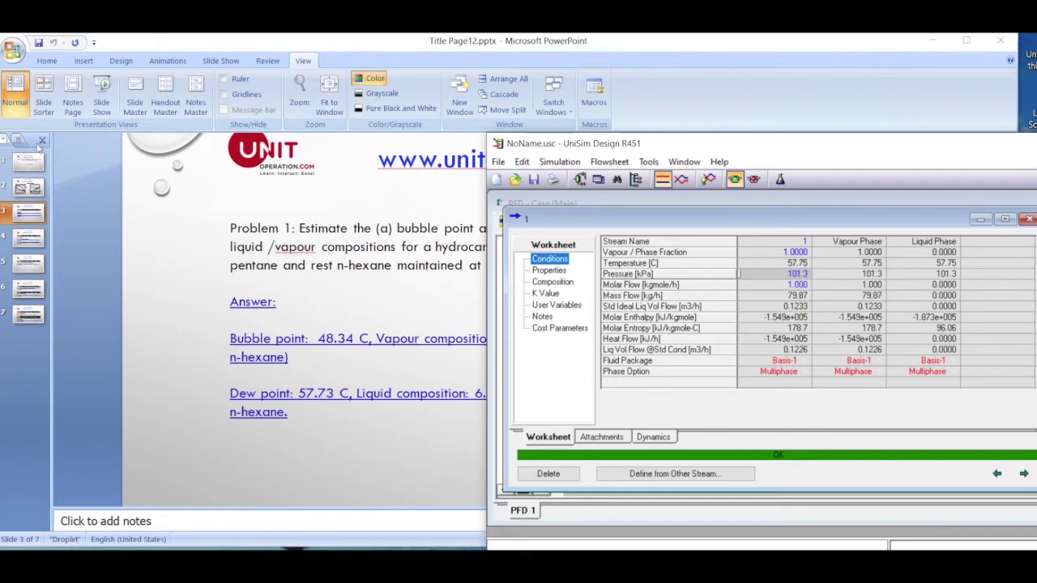
Switch to PowerPoint, show the Problem 2 bubble pressure slide and start a freehand pen sketch below the problem statement.
{"action": "left_click", "coordinate": [26, 243]}
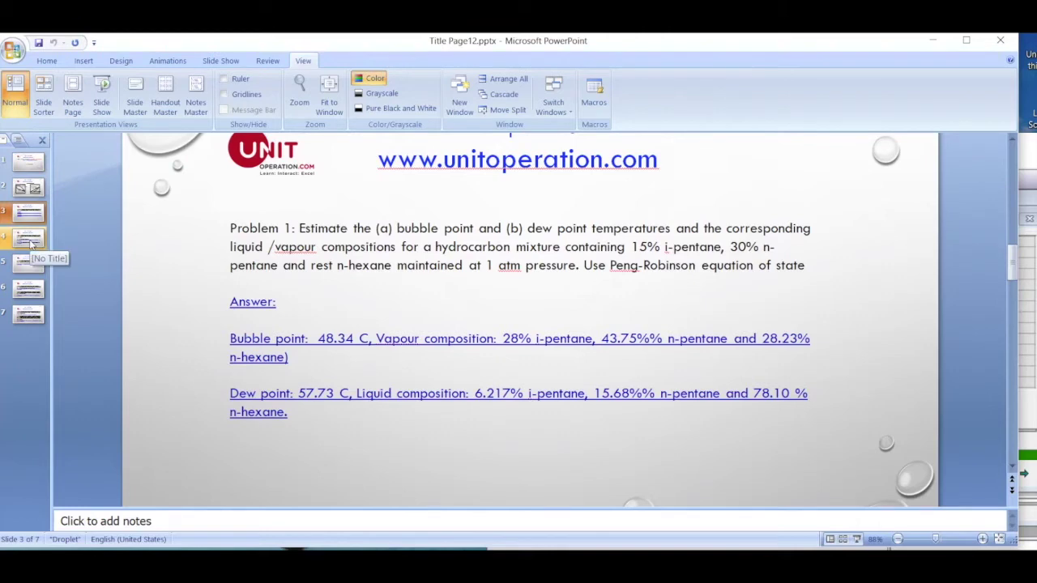
{"action": "left_click", "coordinate": [29, 239]}
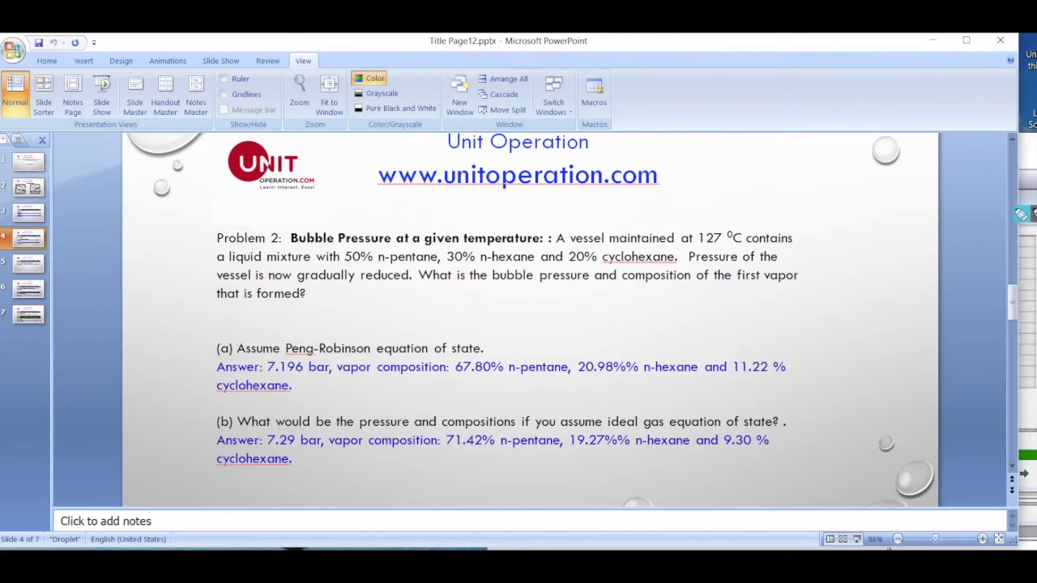
{"action": "left_click", "coordinate": [1021, 214]}
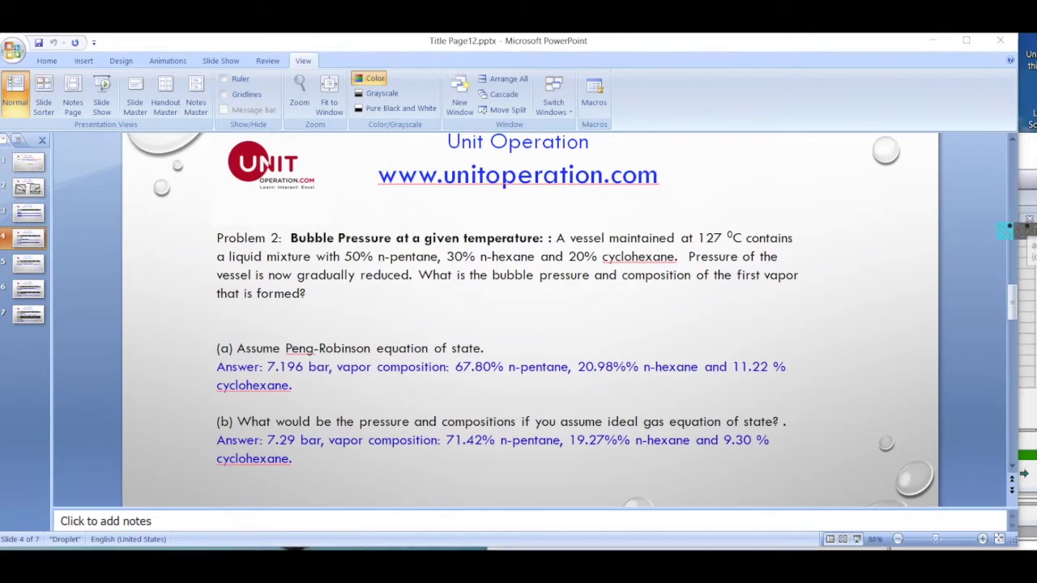
{"action": "left_click_drag", "start_coordinate": [751, 293], "coordinate": [751, 332]}
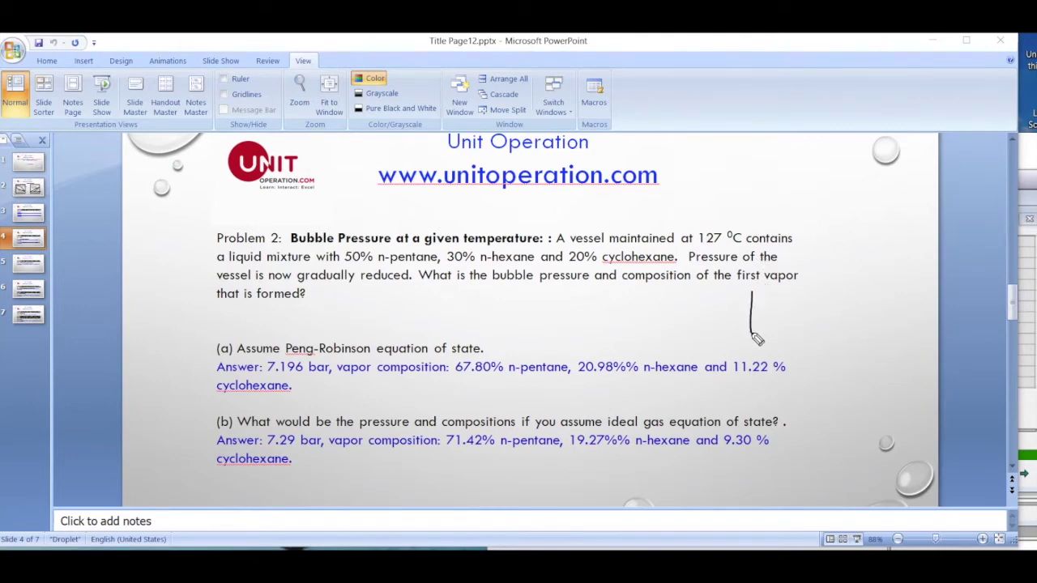
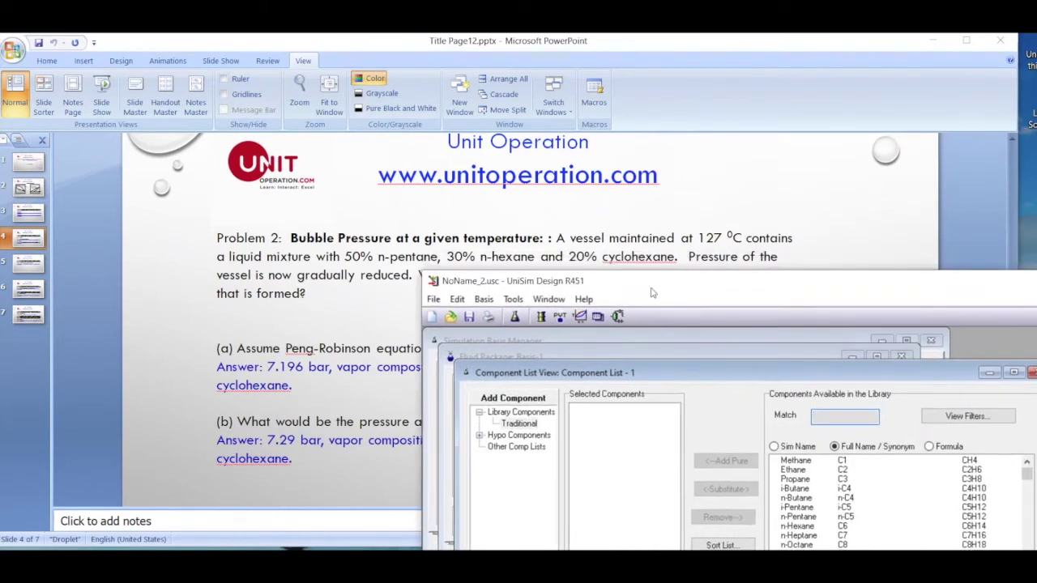
In the new UniSim Design case, add n-Pentane, n-Hexane and Cyclohexane to the component list and close it.
{"action": "left_click_drag", "start_coordinate": [712, 396], "coordinate": [702, 407]}
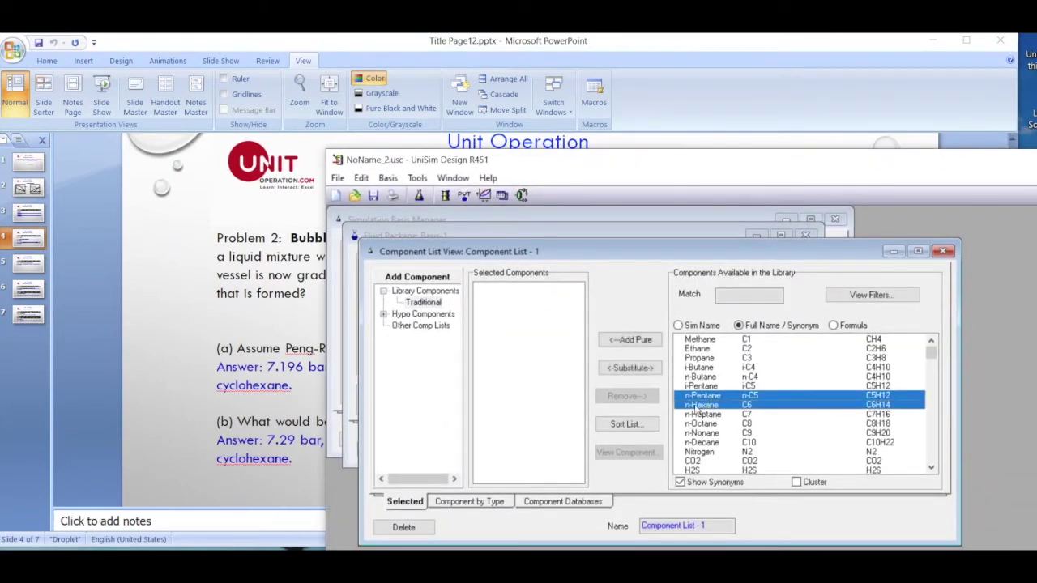
{"action": "key", "text": "Return"}
{"action": "left_click", "coordinate": [752, 296]}
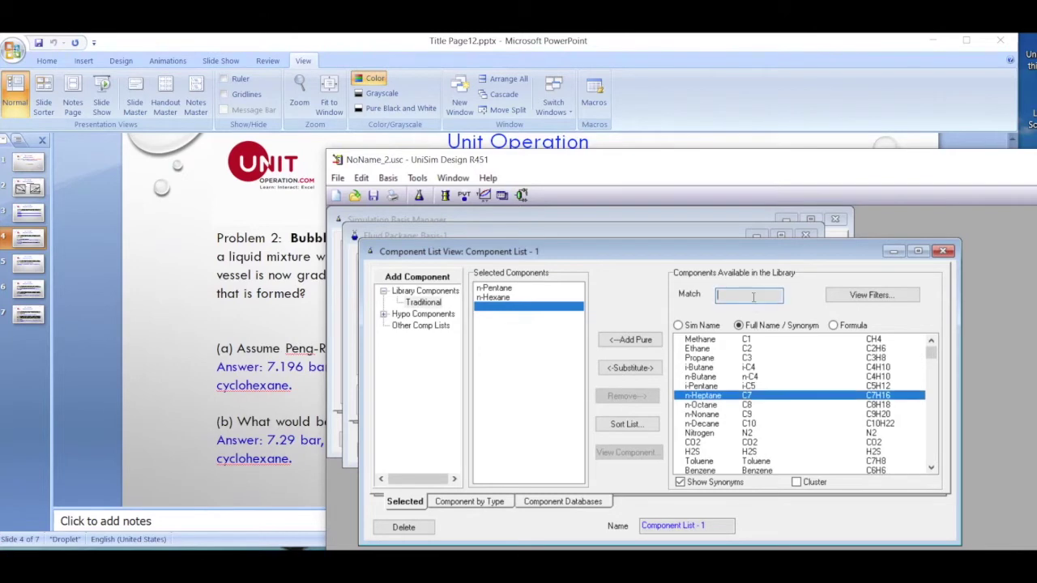
{"action": "type", "text": "cycl"}
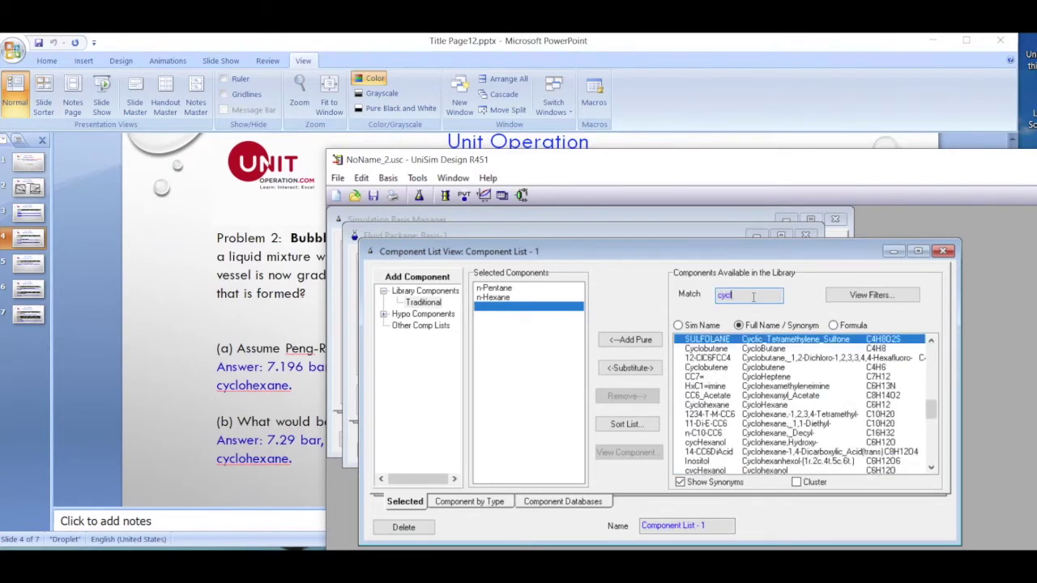
{"action": "type", "text": "ohexane"}
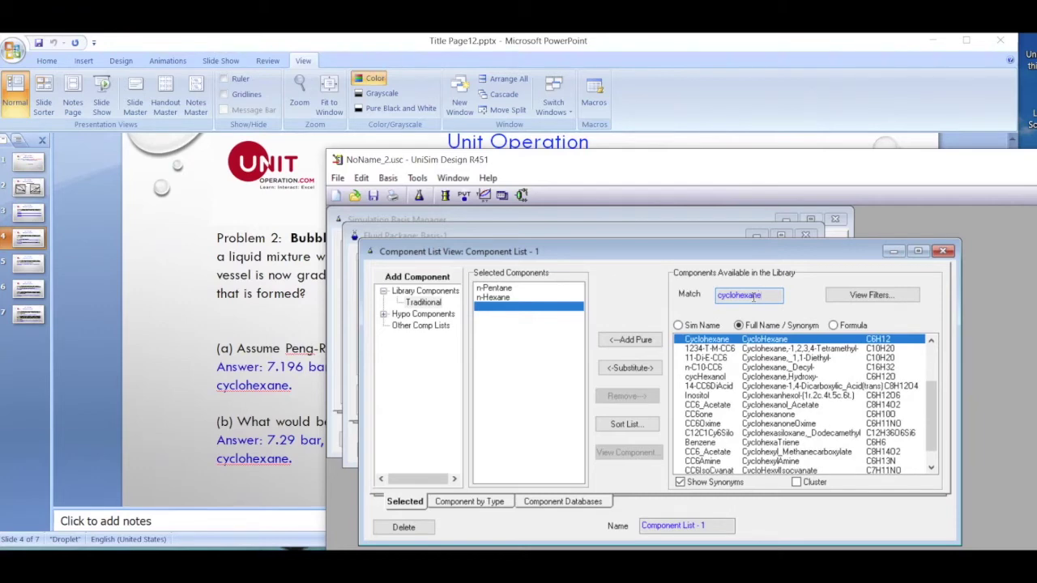
{"action": "key", "text": "Return"}
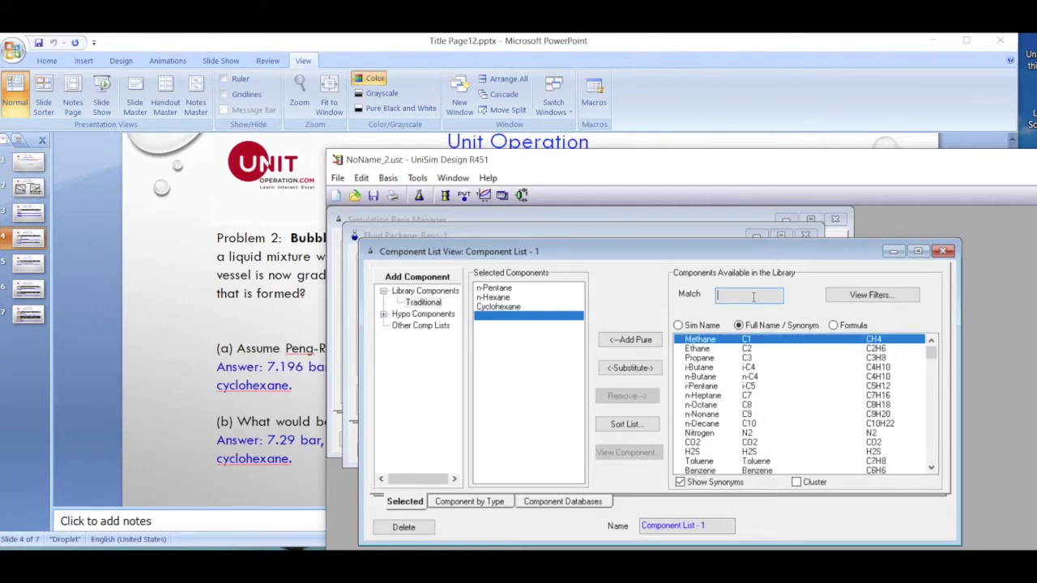
{"action": "left_click", "coordinate": [942, 251]}
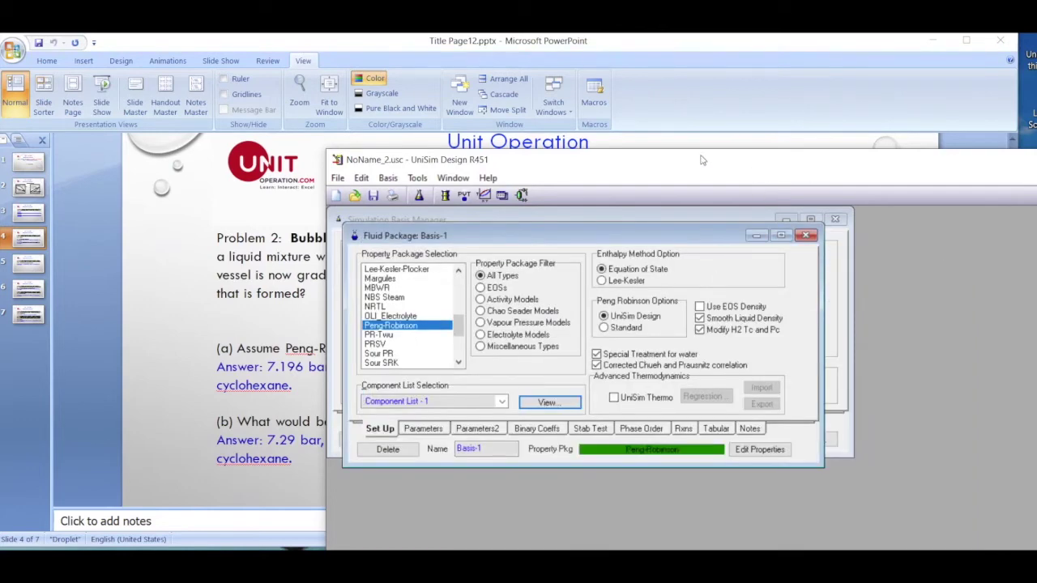
Close the Peng-Robinson fluid package and enter the simulation environment.
{"action": "left_click_drag", "start_coordinate": [702, 160], "coordinate": [623, 93]}
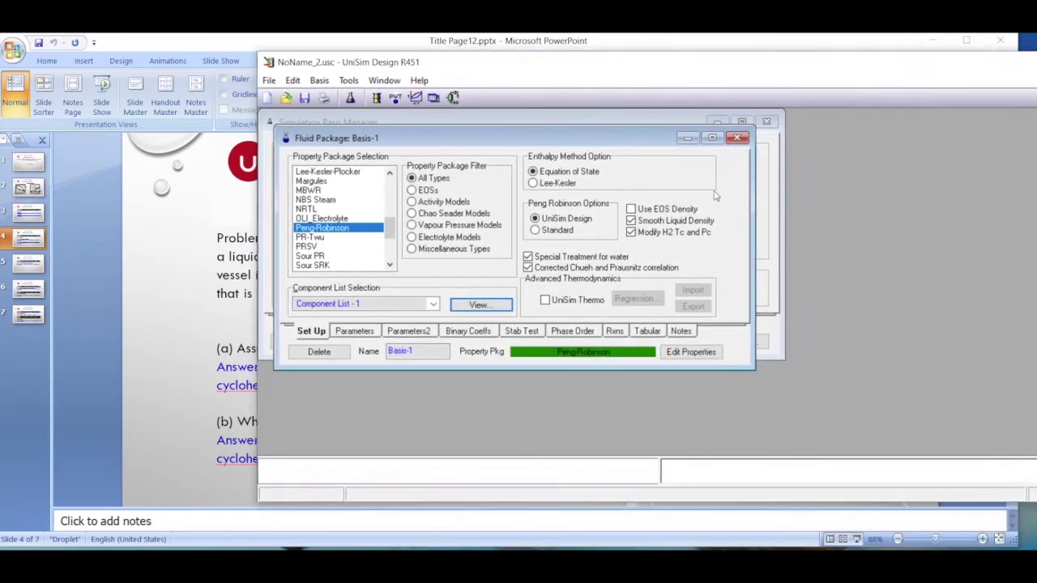
{"action": "left_click", "coordinate": [738, 137]}
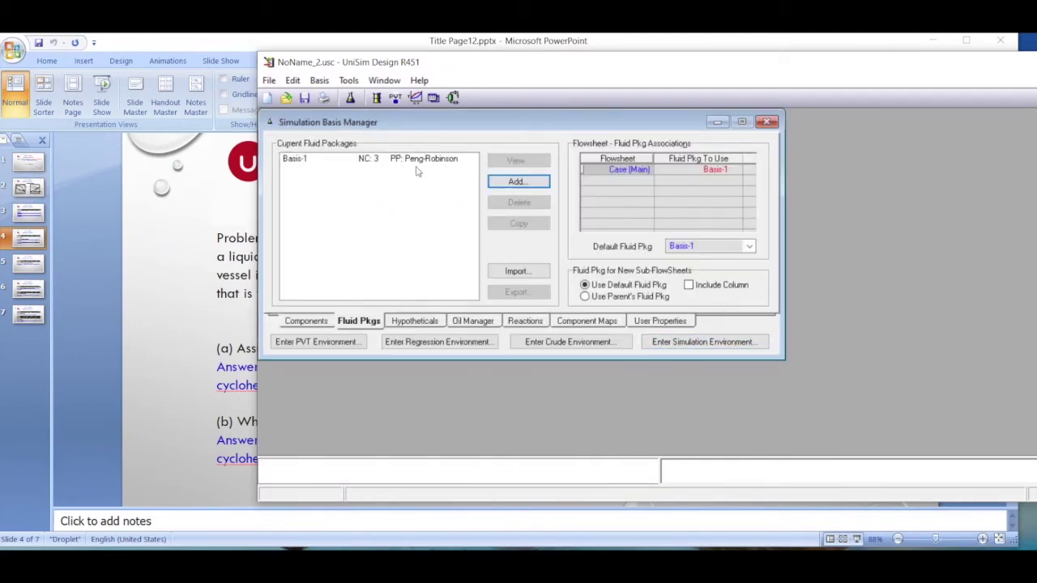
{"action": "left_click", "coordinate": [674, 345]}
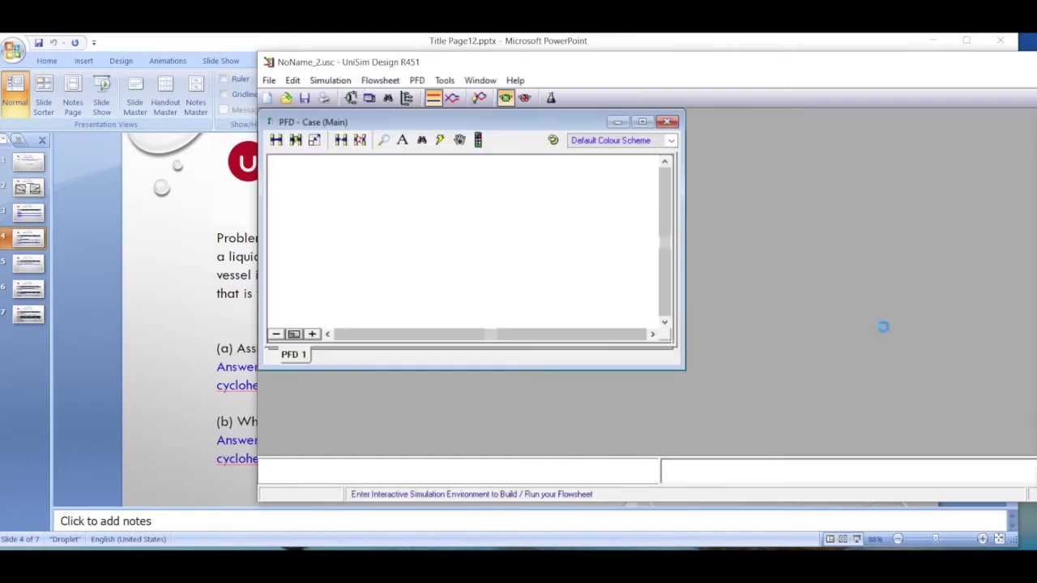
Enlarge the flowsheet window, place a material stream on it and name the stream Feed.
{"action": "left_click_drag", "start_coordinate": [687, 370], "coordinate": [988, 441]}
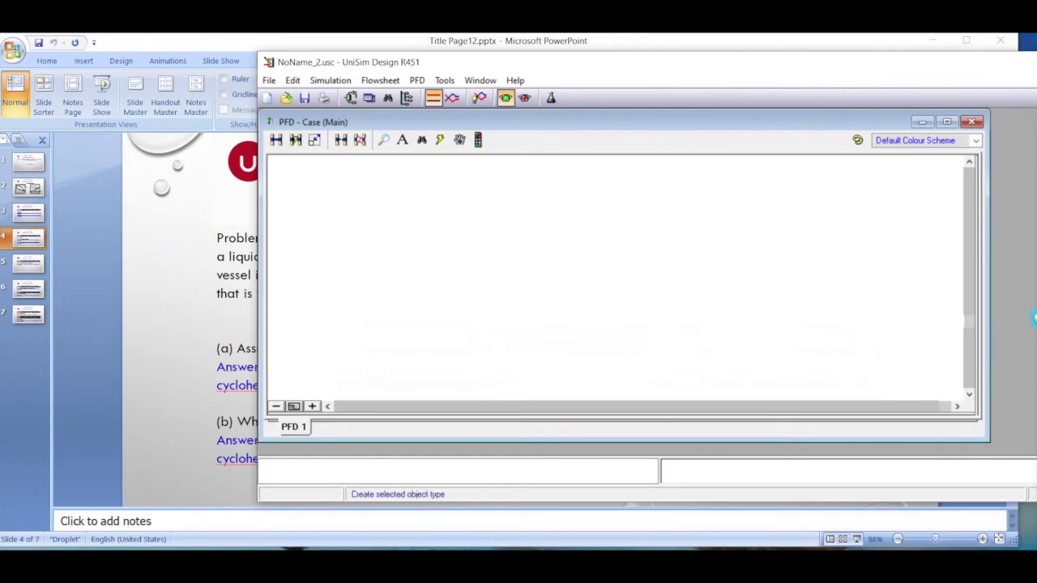
{"action": "left_click", "coordinate": [466, 243]}
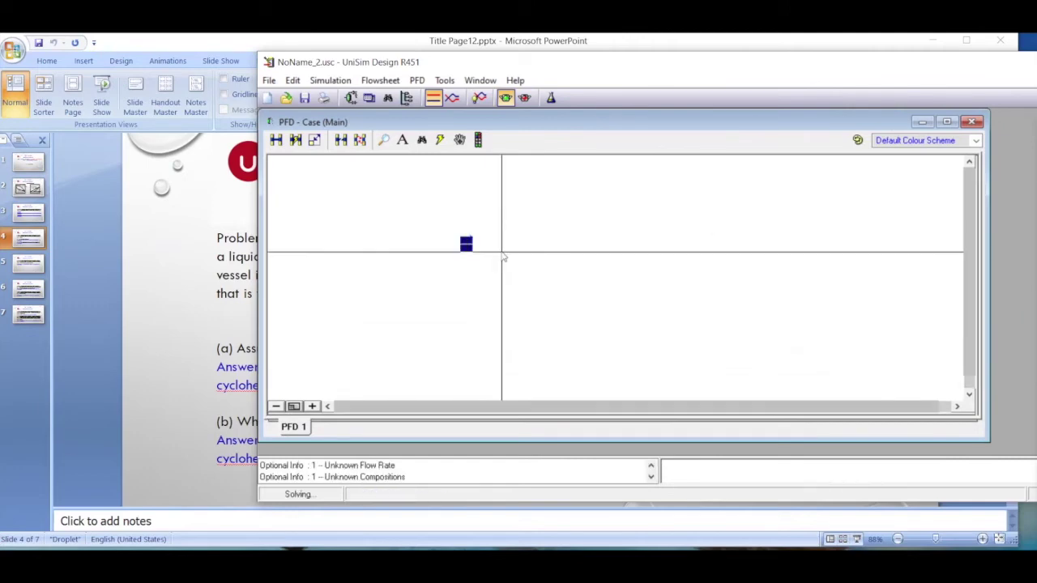
{"action": "double_click", "coordinate": [467, 243]}
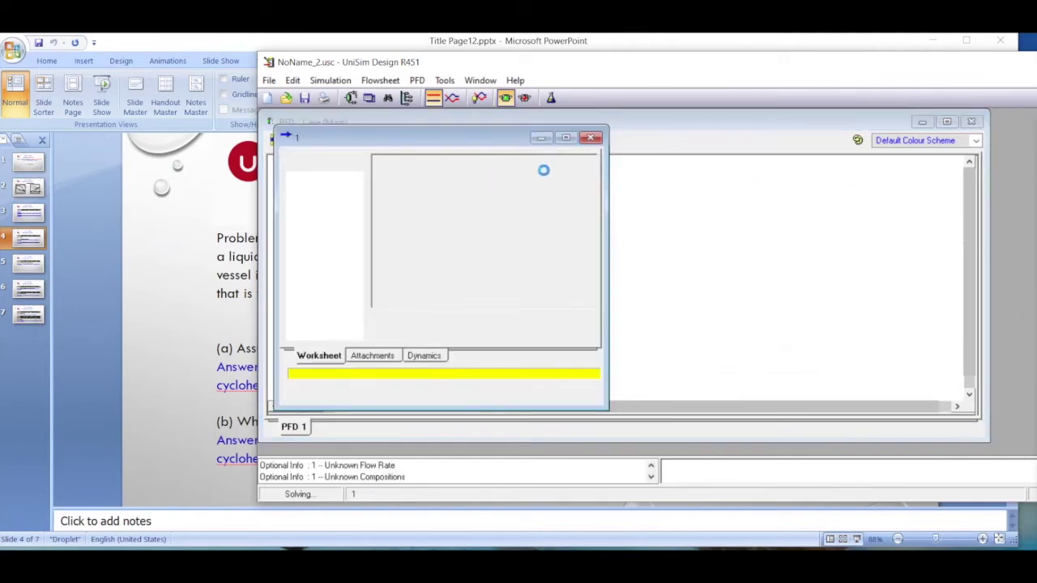
{"action": "left_click", "coordinate": [575, 161]}
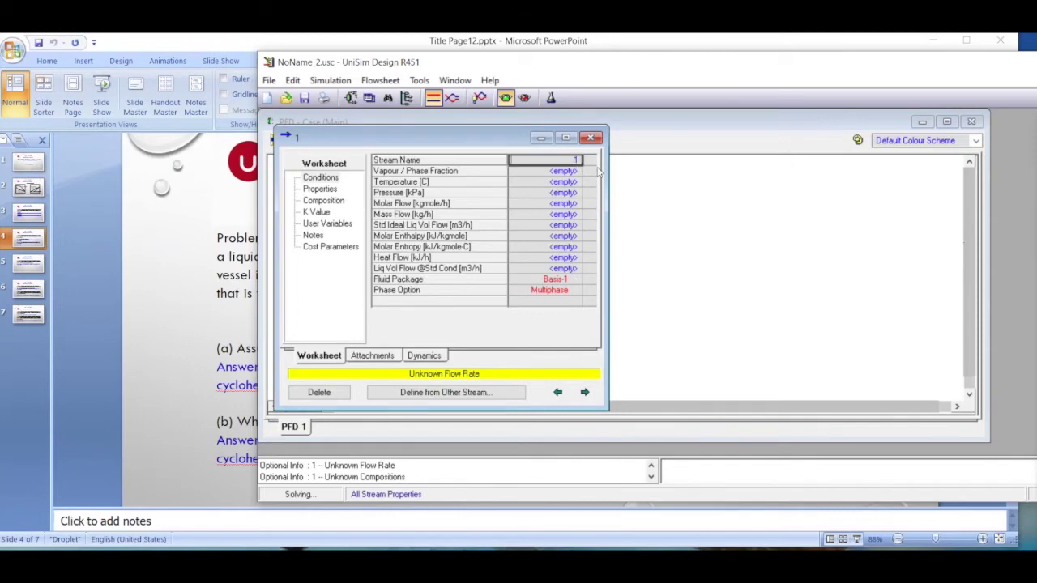
{"action": "type", "text": "Feed"}
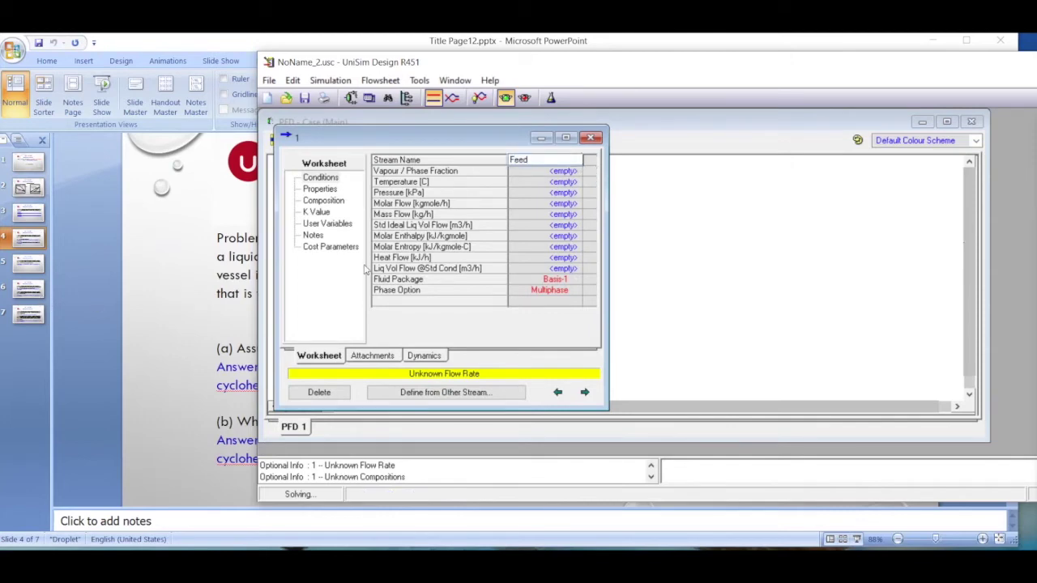
Set the Feed stream's mole fractions to 0.5 n-Pentane, 0.3 n-Hexane and 0.2 Cyclohexane, and accept the composition.
{"action": "left_click", "coordinate": [328, 200]}
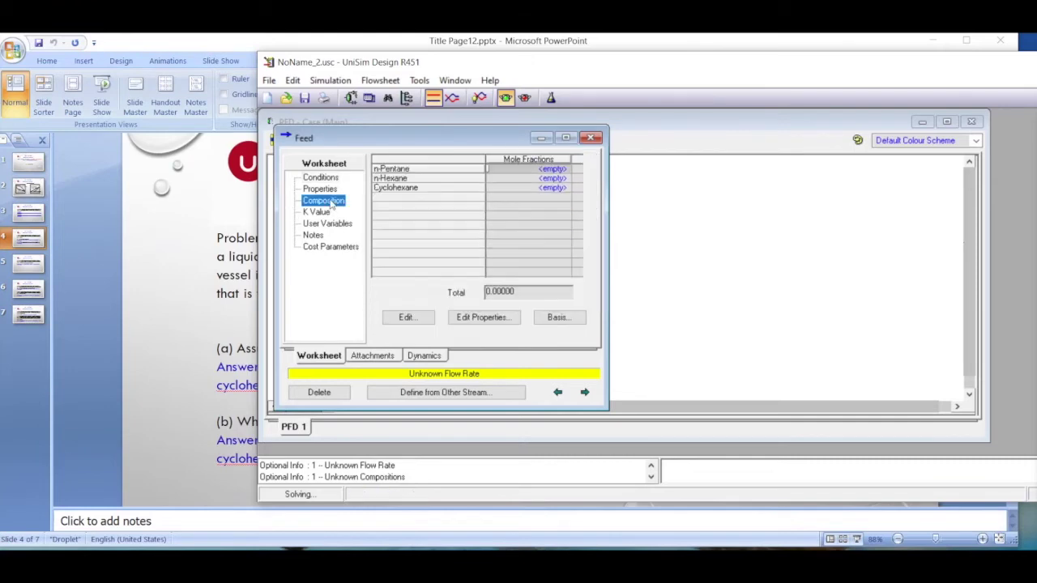
{"action": "left_click_drag", "start_coordinate": [476, 66], "coordinate": [515, 283]}
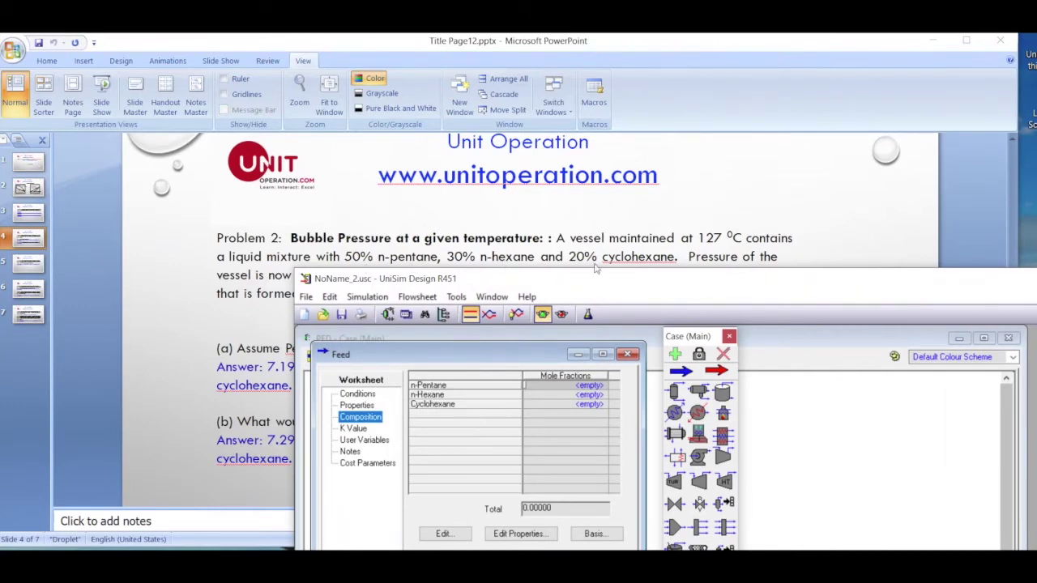
{"action": "left_click_drag", "start_coordinate": [719, 287], "coordinate": [700, 91]}
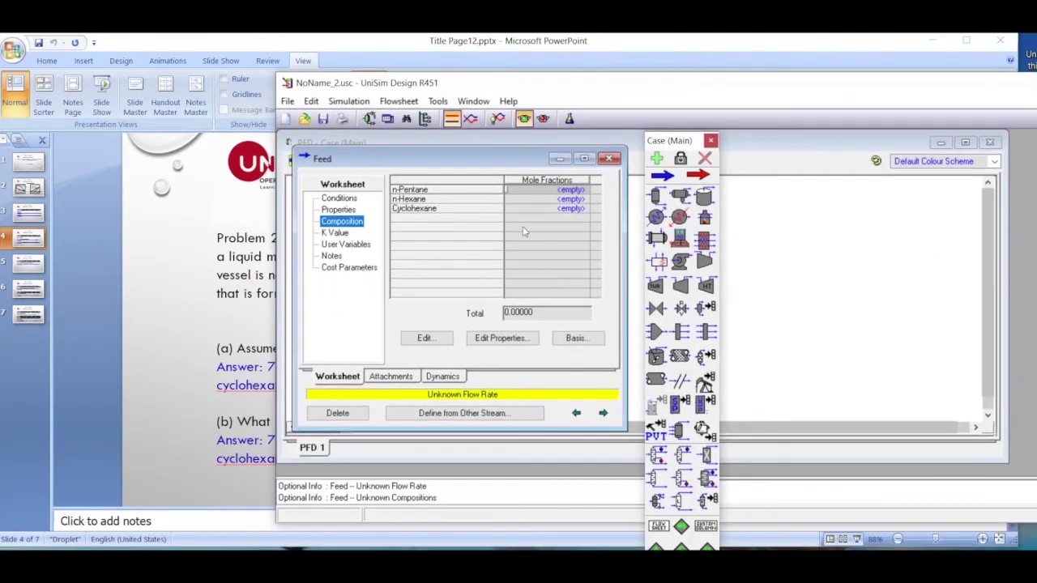
{"action": "left_click", "coordinate": [580, 191]}
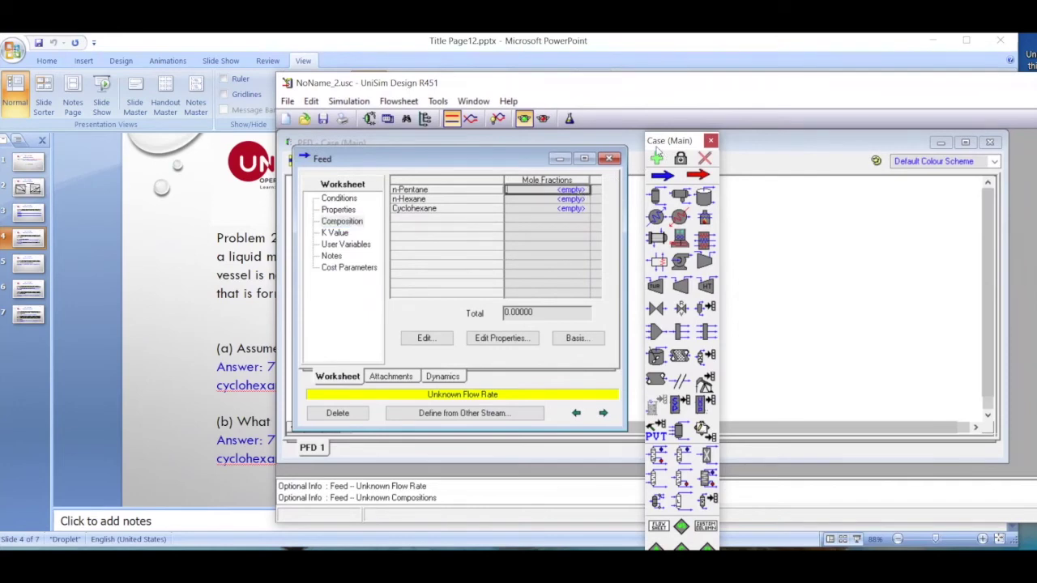
{"action": "left_click", "coordinate": [711, 141]}
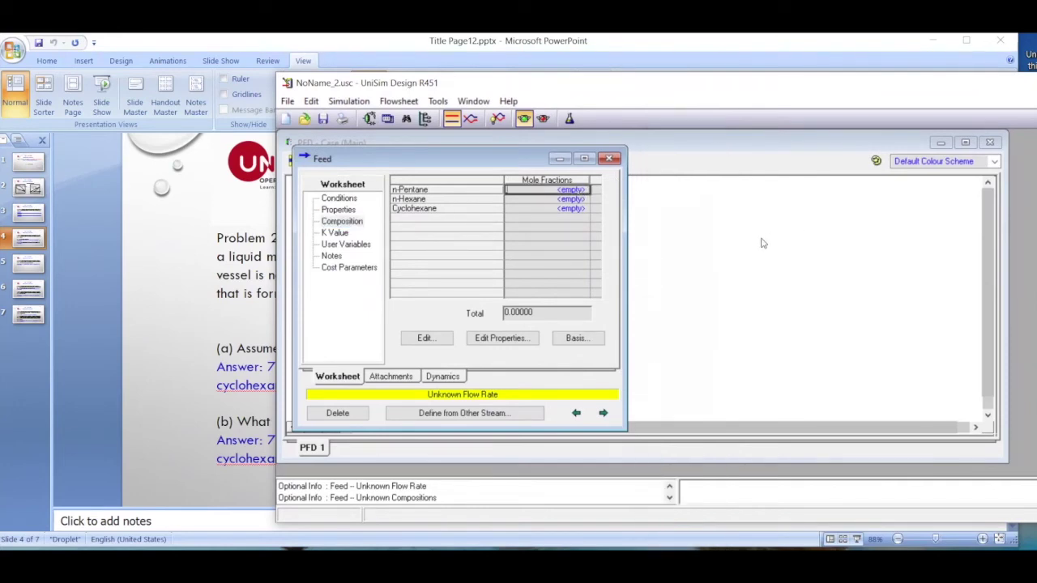
{"action": "type", "text": "0."}
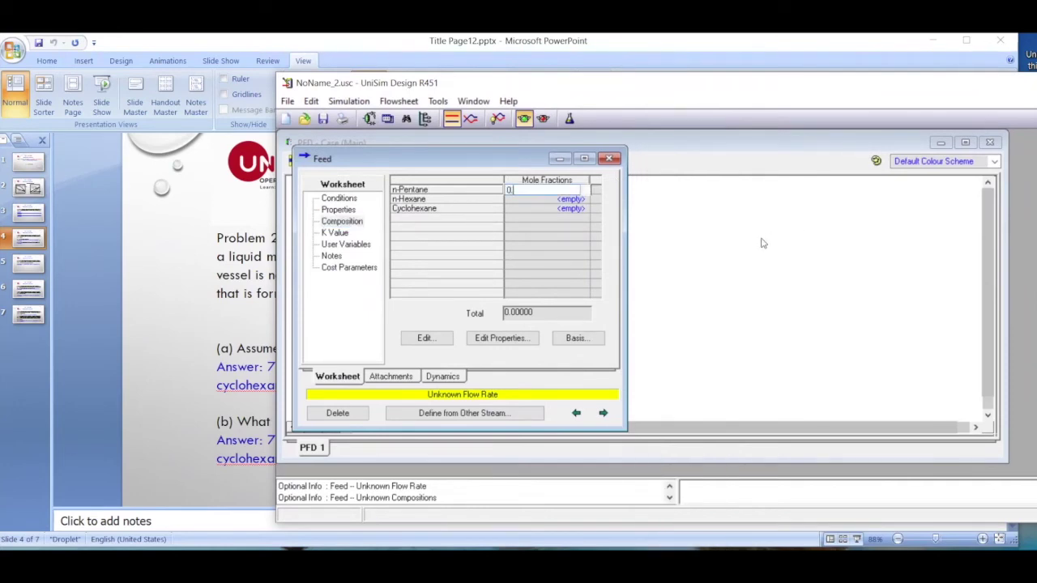
{"action": "type", "text": "5"}
{"action": "key", "text": "Return"}
{"action": "type", "text": "0"}
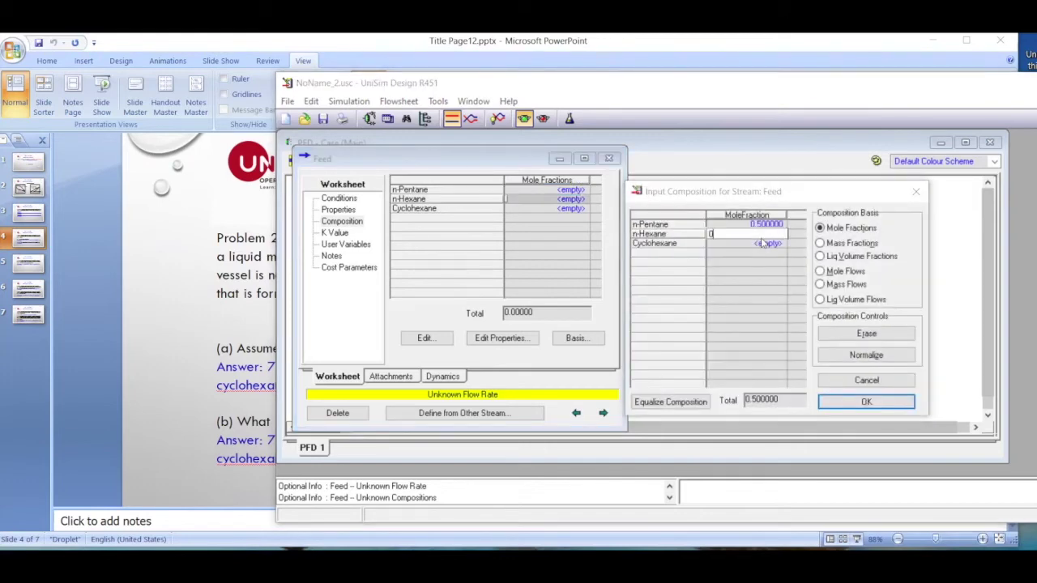
{"action": "type", "text": ".3"}
{"action": "key", "text": "Return"}
{"action": "type", "text": "0.2"}
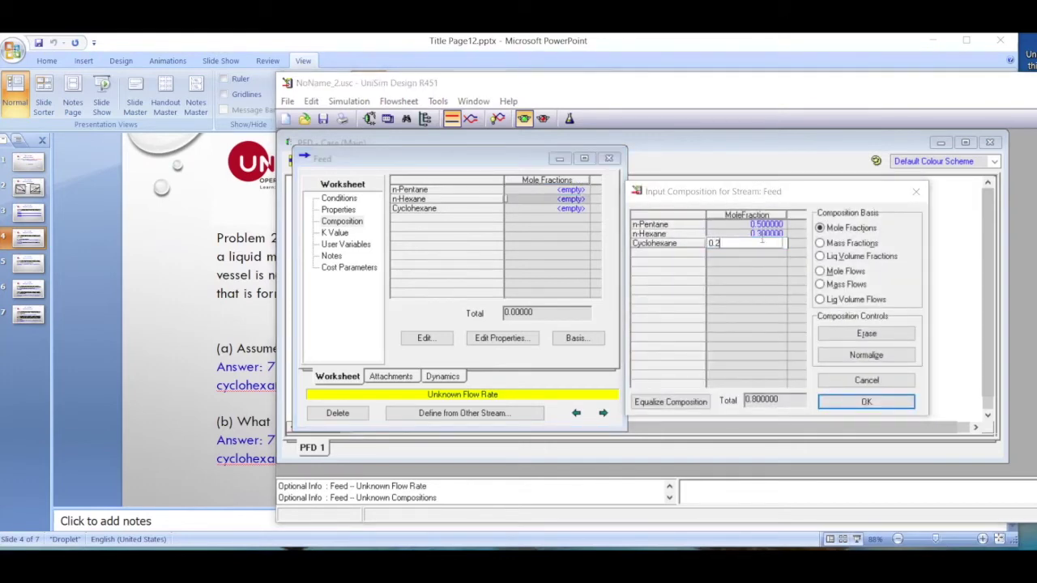
{"action": "key", "text": "Return"}
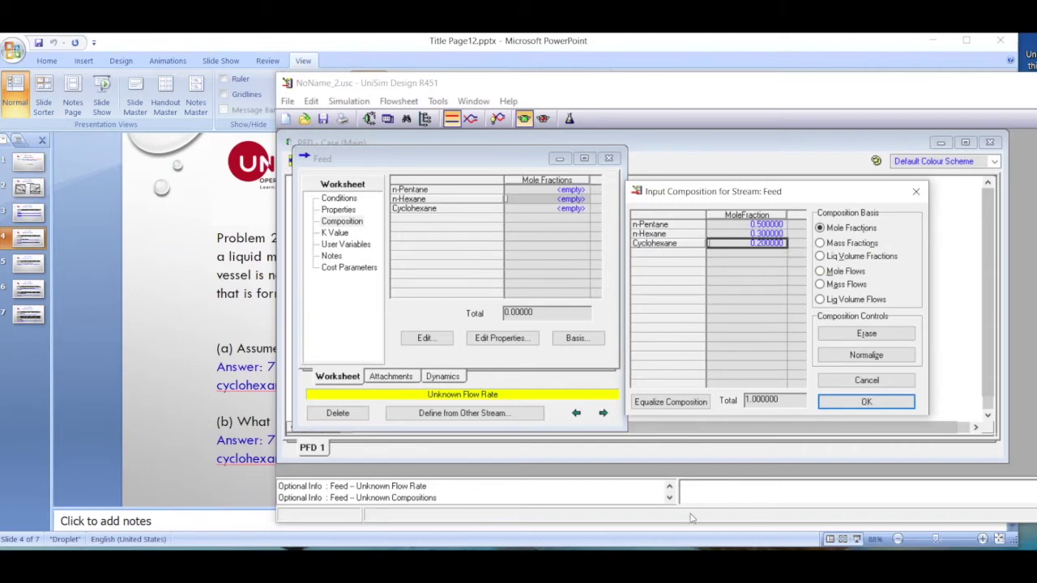
{"action": "left_click", "coordinate": [866, 403]}
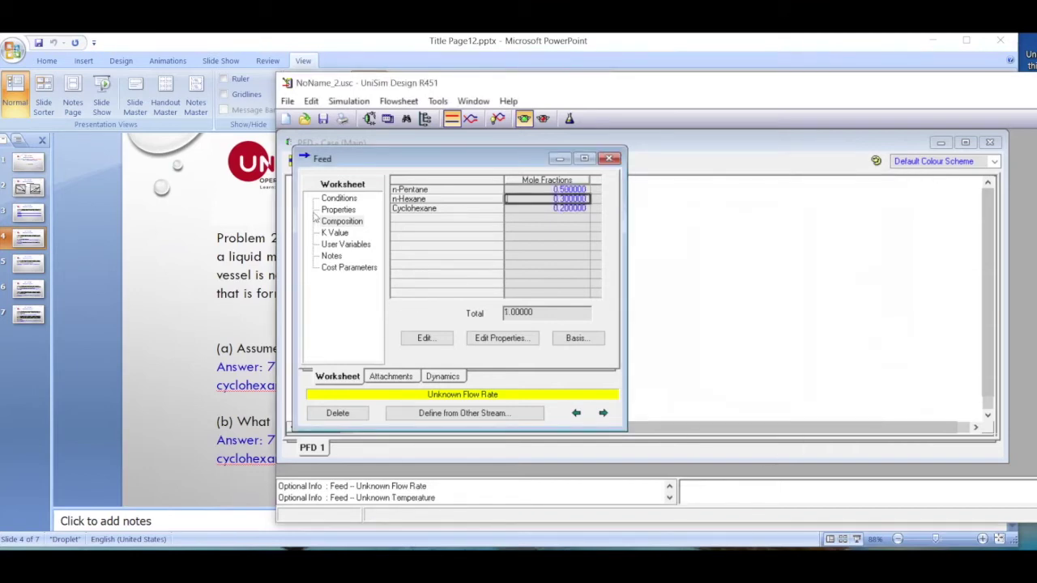
Set the Feed stream's molar flow to 1 kgmole/h in its conditions.
{"action": "left_click", "coordinate": [332, 199]}
{"action": "left_click_drag", "start_coordinate": [518, 77], "coordinate": [737, 101]}
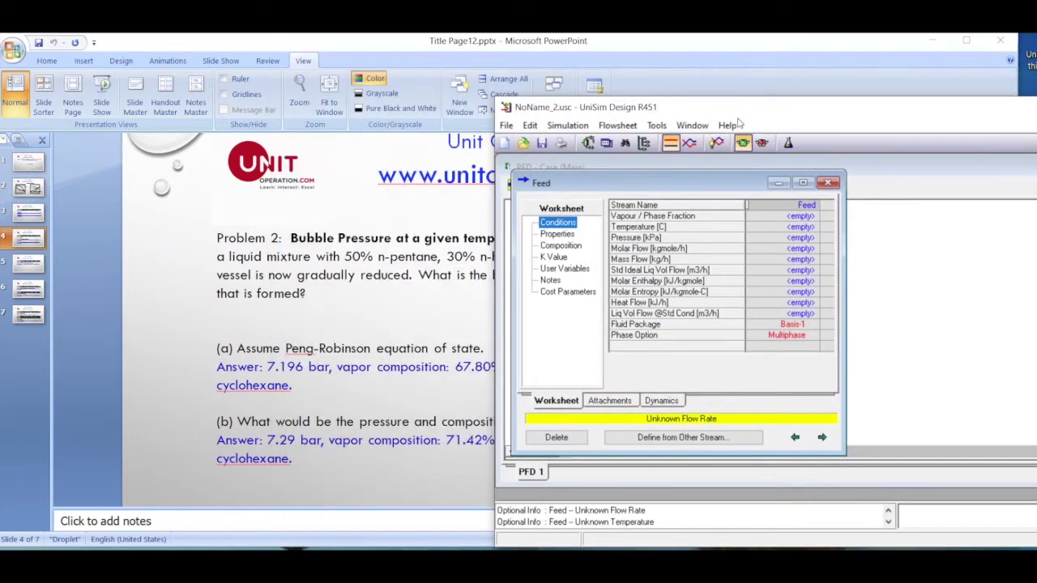
{"action": "left_click", "coordinate": [802, 249]}
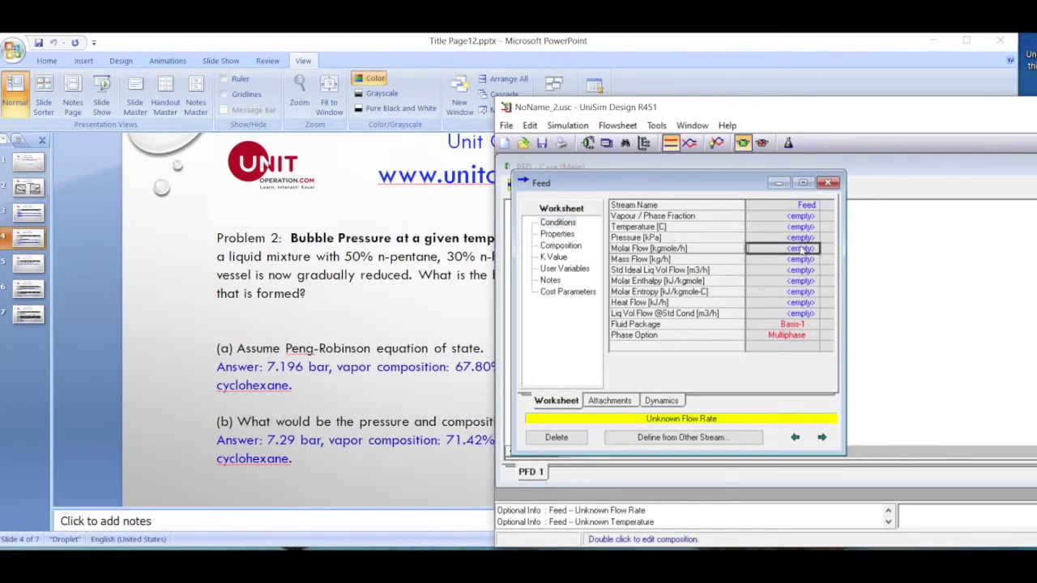
{"action": "type", "text": "1"}
{"action": "left_click", "coordinate": [786, 281]}
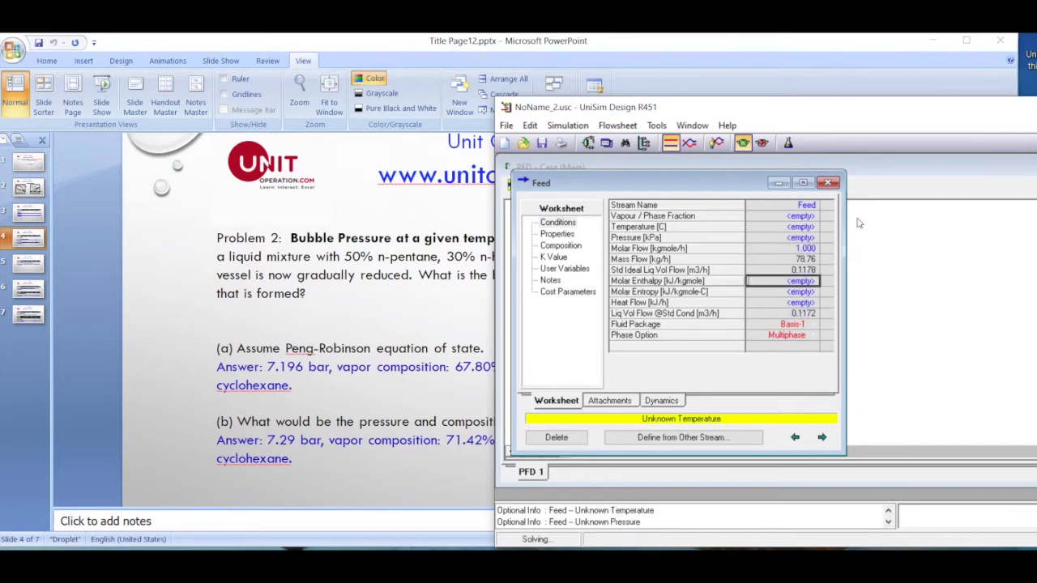
Set the Feed stream's temperature to 127 °C and its vapour fraction to 0.
{"action": "left_click_drag", "start_coordinate": [753, 106], "coordinate": [765, 303]}
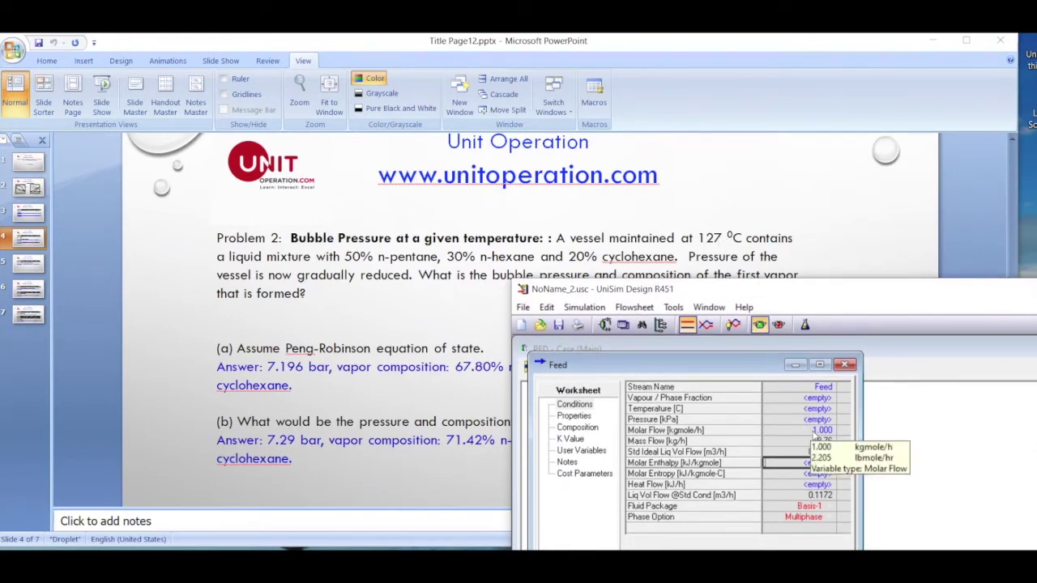
{"action": "left_click", "coordinate": [829, 409]}
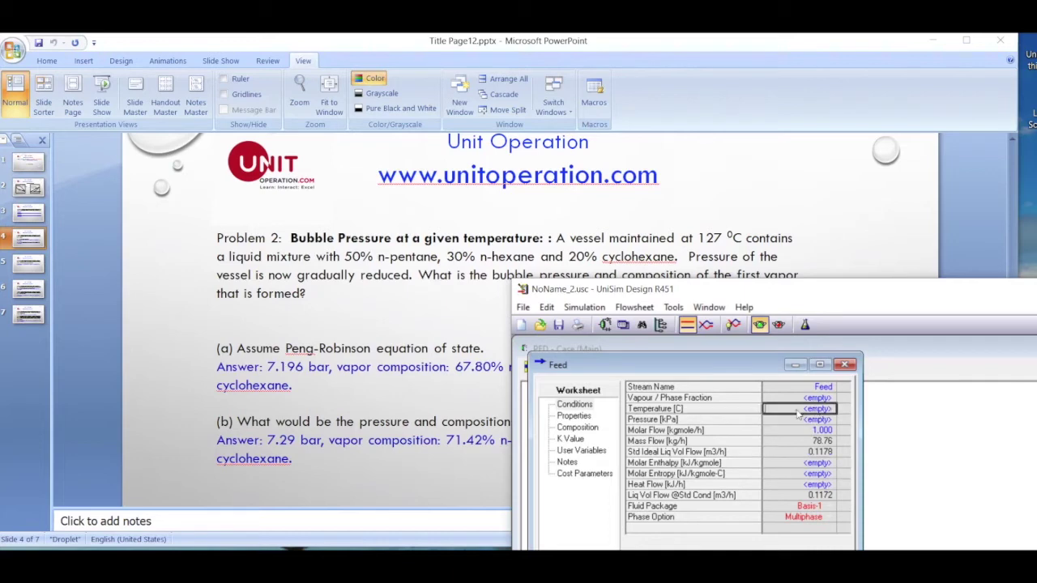
{"action": "type", "text": "127"}
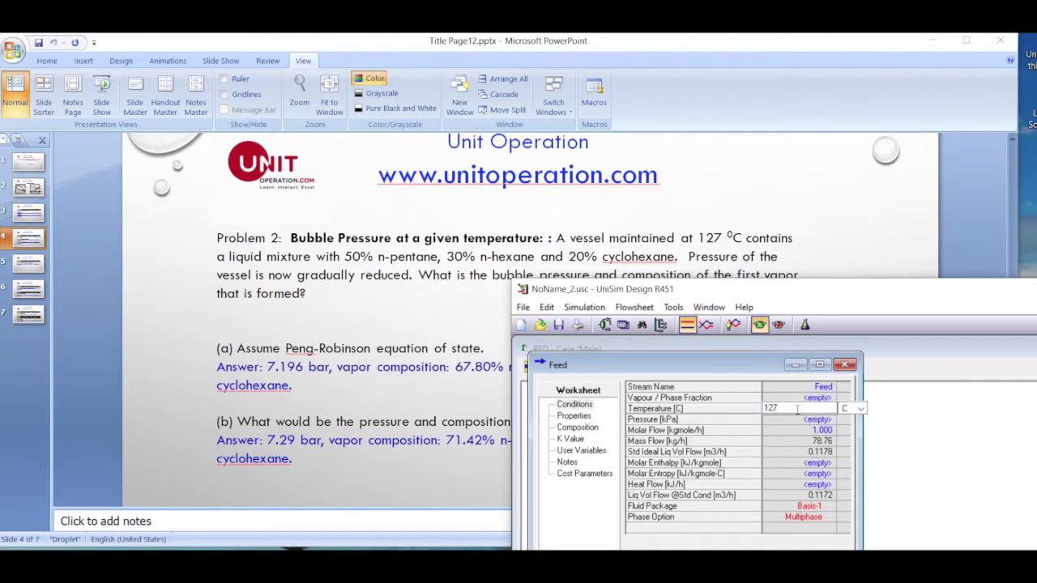
{"action": "left_click", "coordinate": [841, 411]}
{"action": "left_click", "coordinate": [798, 430]}
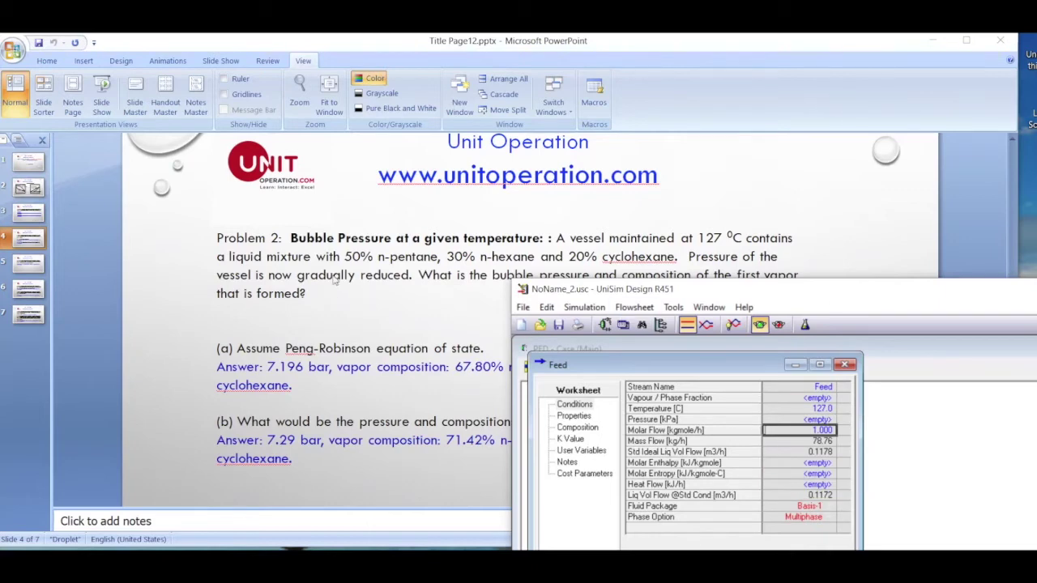
{"action": "left_click", "coordinate": [826, 400]}
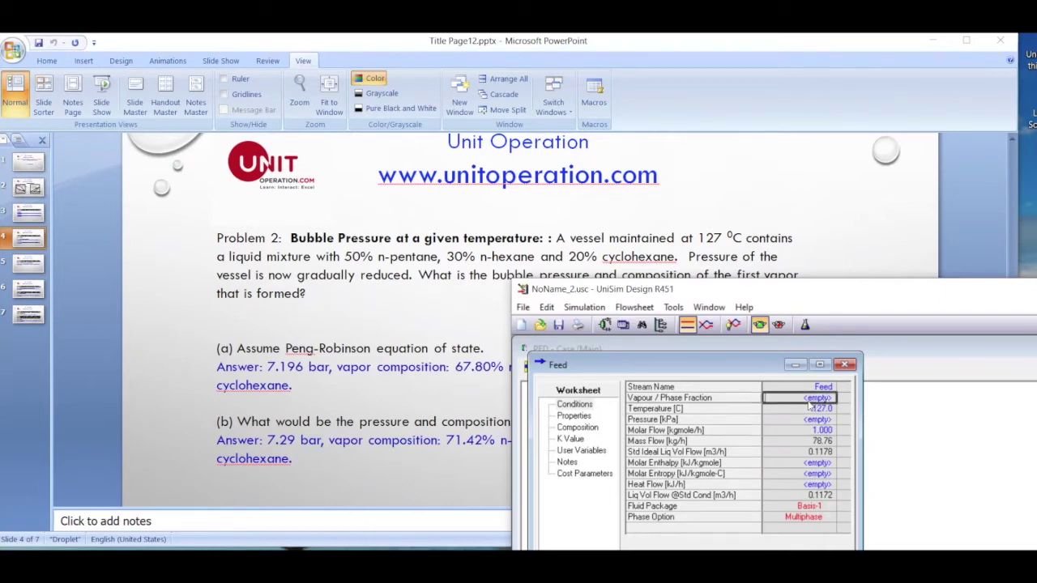
{"action": "type", "text": "0"}
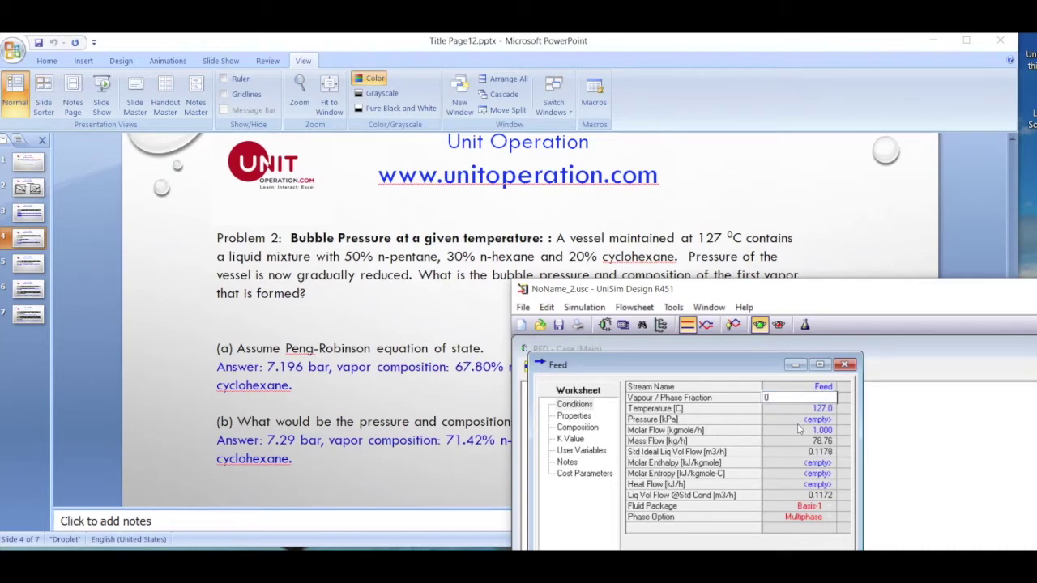
{"action": "key", "text": "Return"}
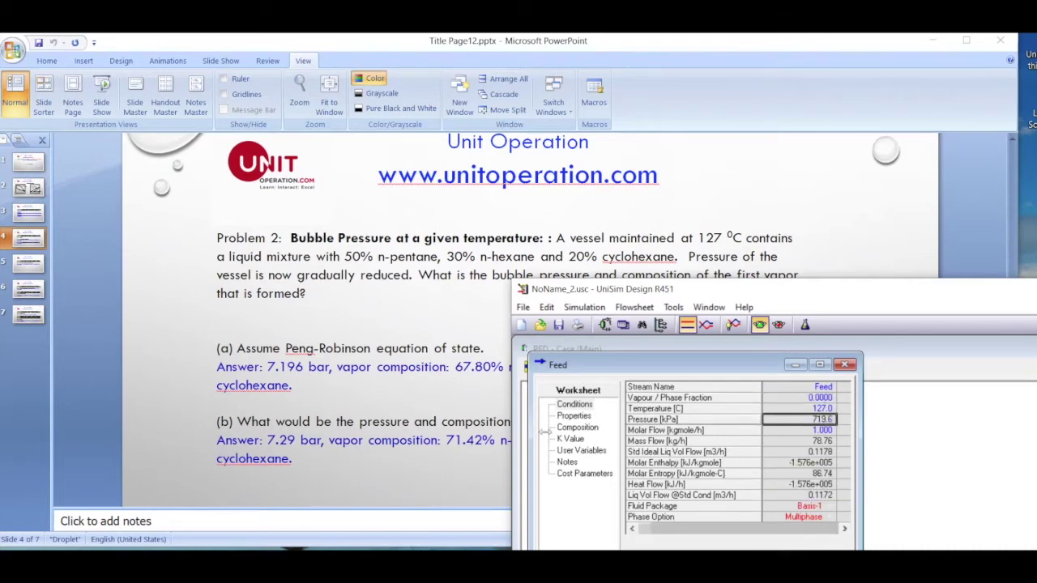
Widen the Feed window to show the phase columns and compare its pressure and vapour composition with the slide's answer for part (a).
{"action": "mouse_move", "coordinate": [802, 427]}
{"action": "left_click_drag", "start_coordinate": [805, 296], "coordinate": [708, 148]}
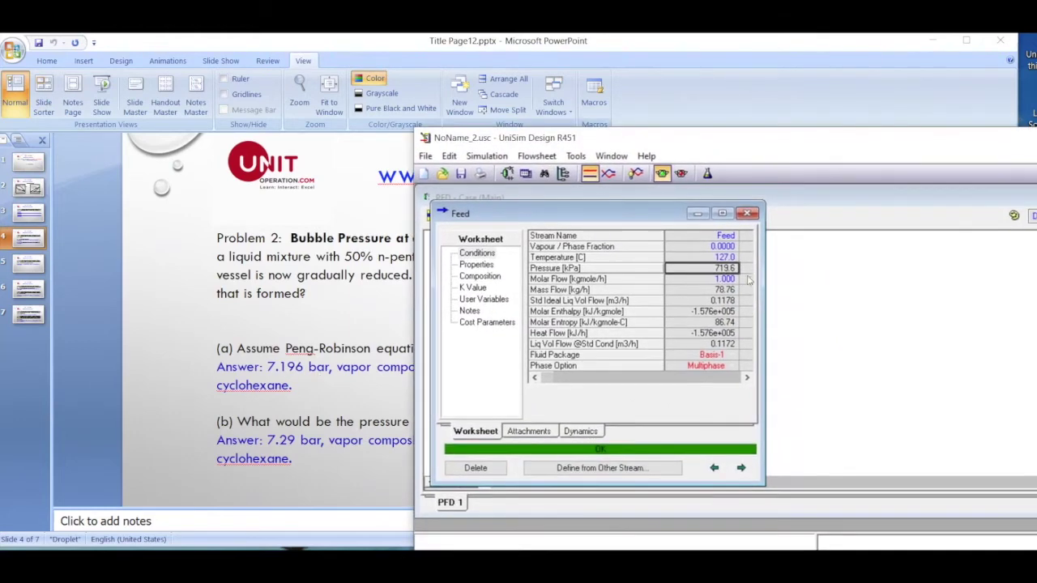
{"action": "left_click_drag", "start_coordinate": [759, 282], "coordinate": [964, 283]}
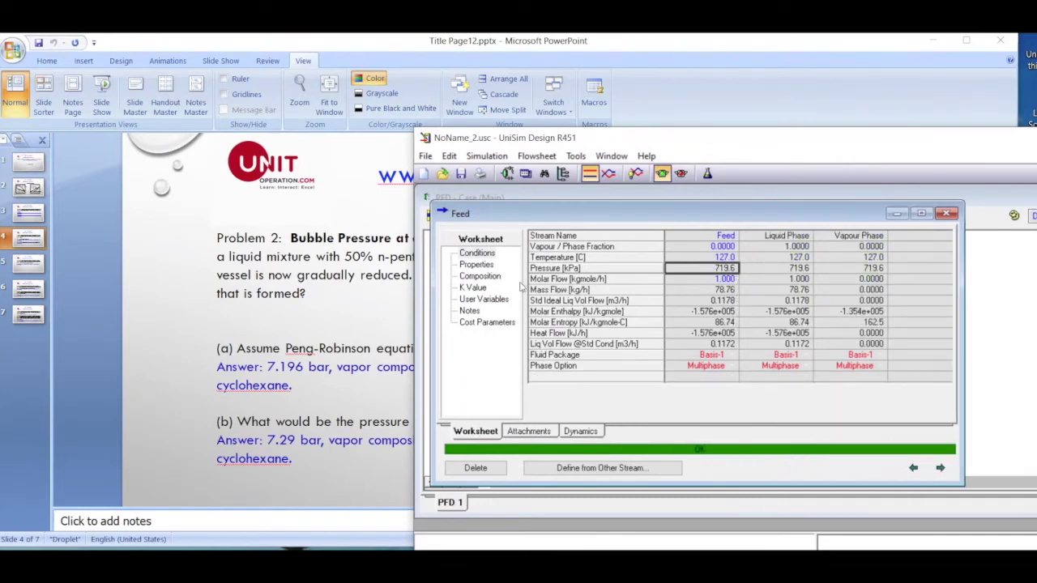
{"action": "left_click", "coordinate": [495, 277]}
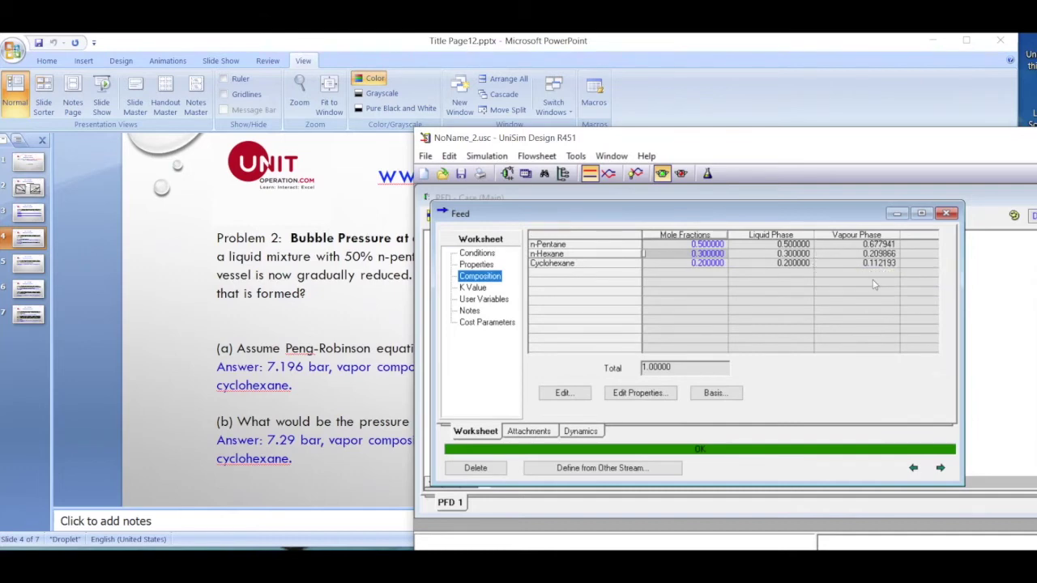
{"action": "left_click", "coordinate": [483, 254]}
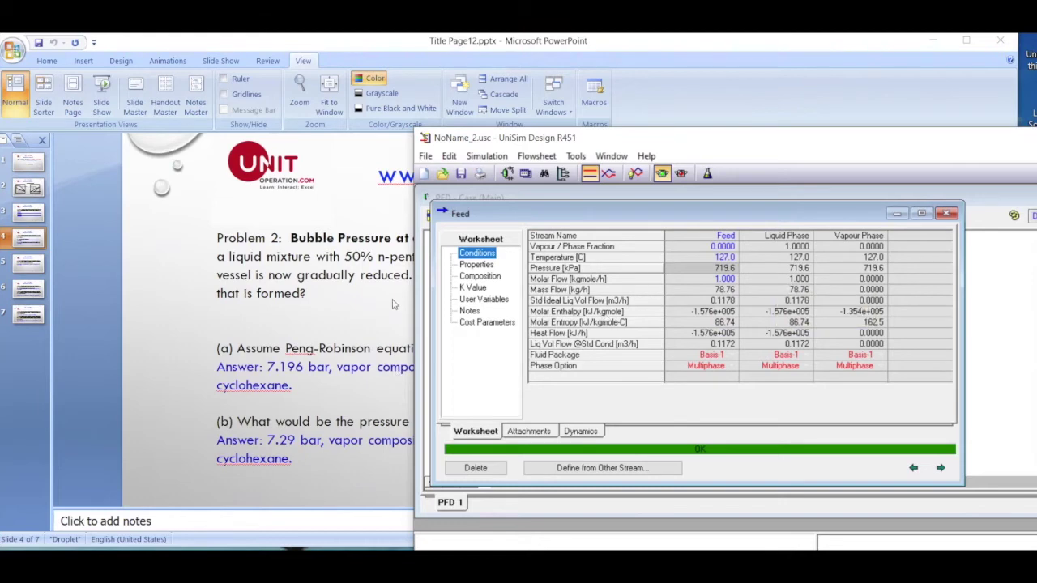
{"action": "left_click", "coordinate": [469, 277]}
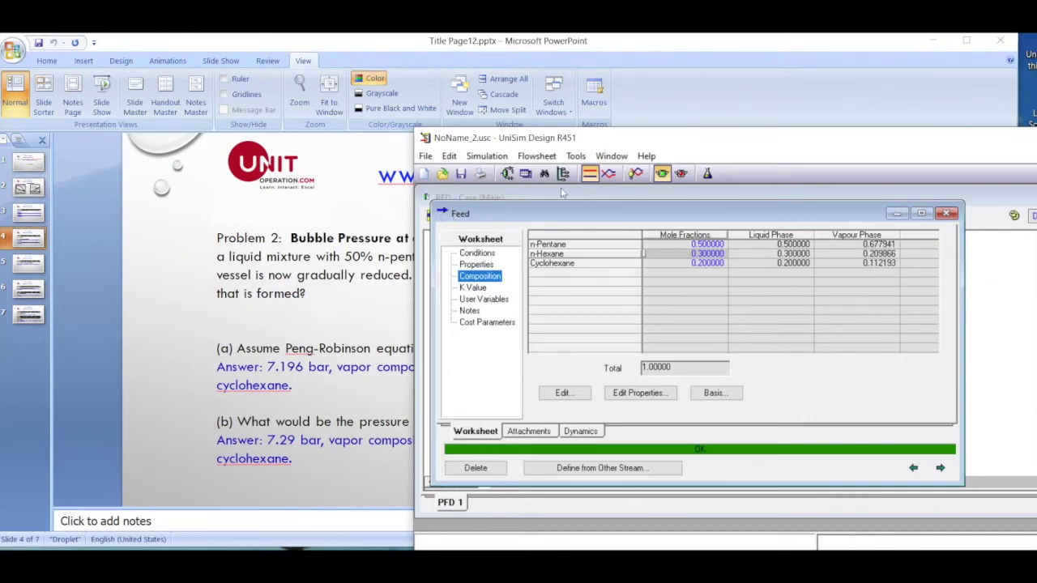
{"action": "left_click_drag", "start_coordinate": [575, 139], "coordinate": [861, 149]}
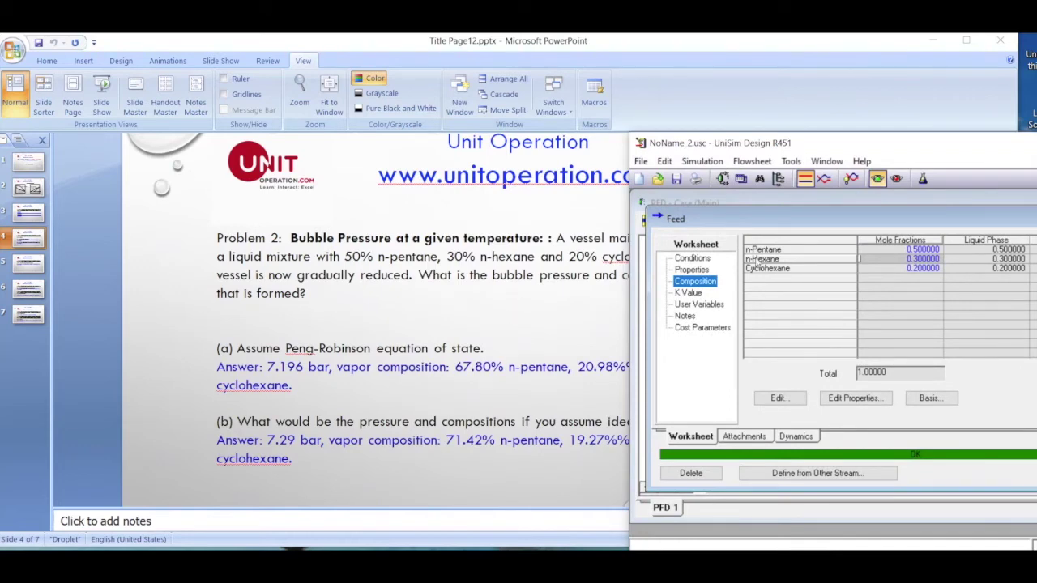
{"action": "left_click_drag", "start_coordinate": [822, 148], "coordinate": [493, 94]}
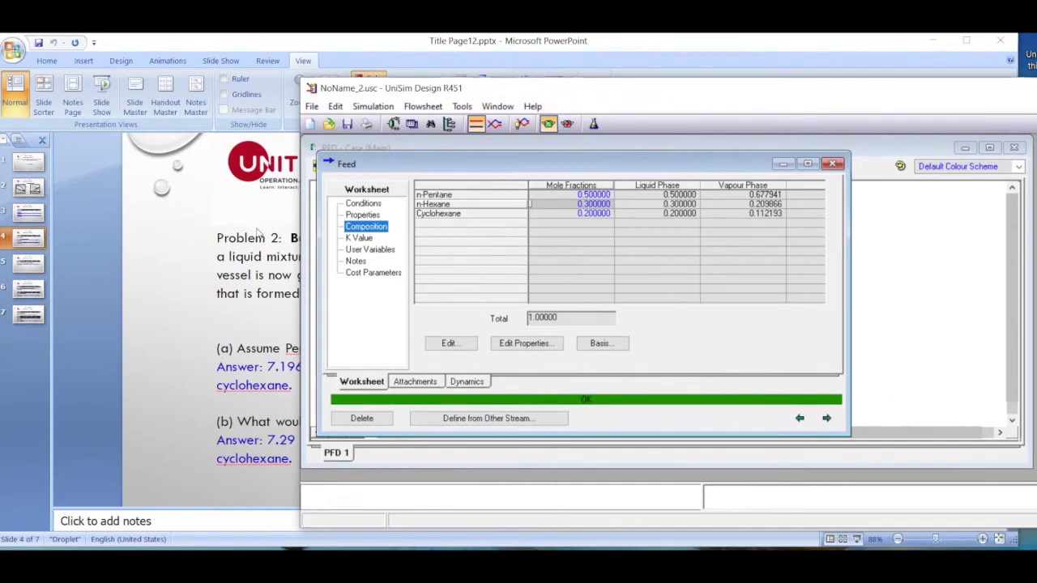
Go back to the basis environment and change the Basis-1 fluid package's property package to Antoine.
{"action": "left_click", "coordinate": [596, 124]}
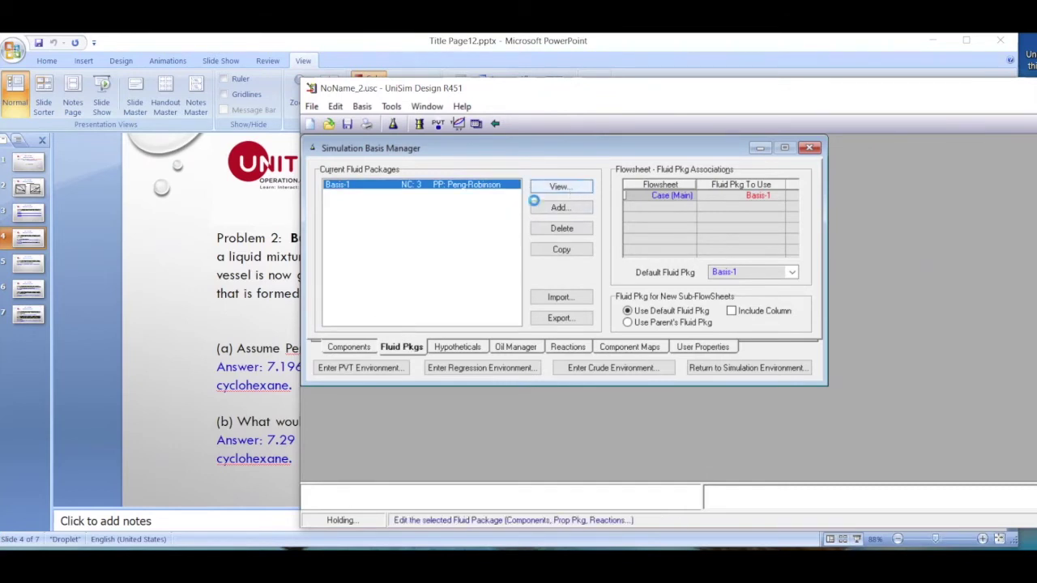
{"action": "left_click", "coordinate": [536, 191]}
{"action": "left_click_drag", "start_coordinate": [416, 231], "coordinate": [425, 197]}
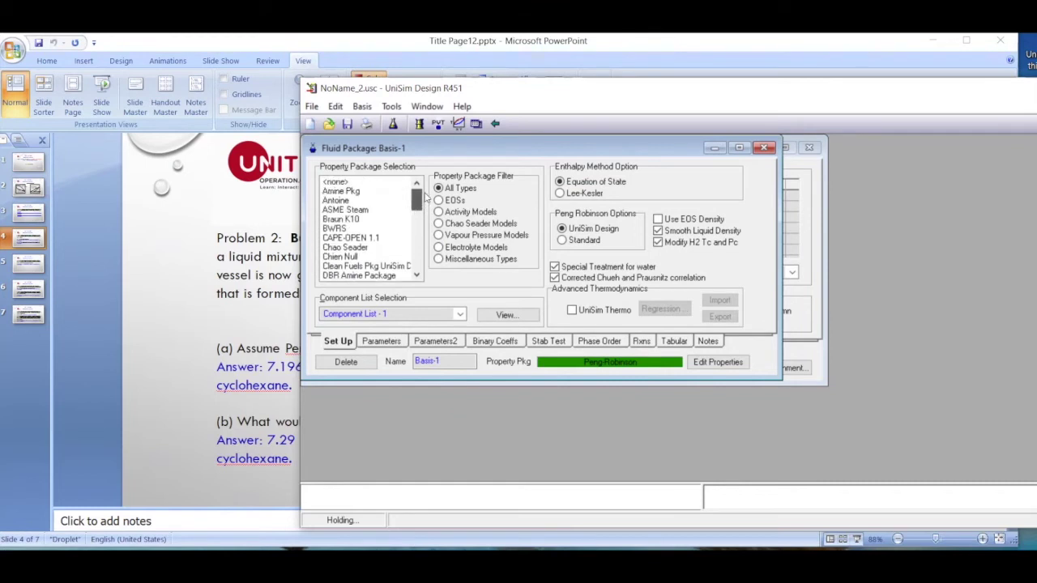
{"action": "left_click", "coordinate": [348, 200]}
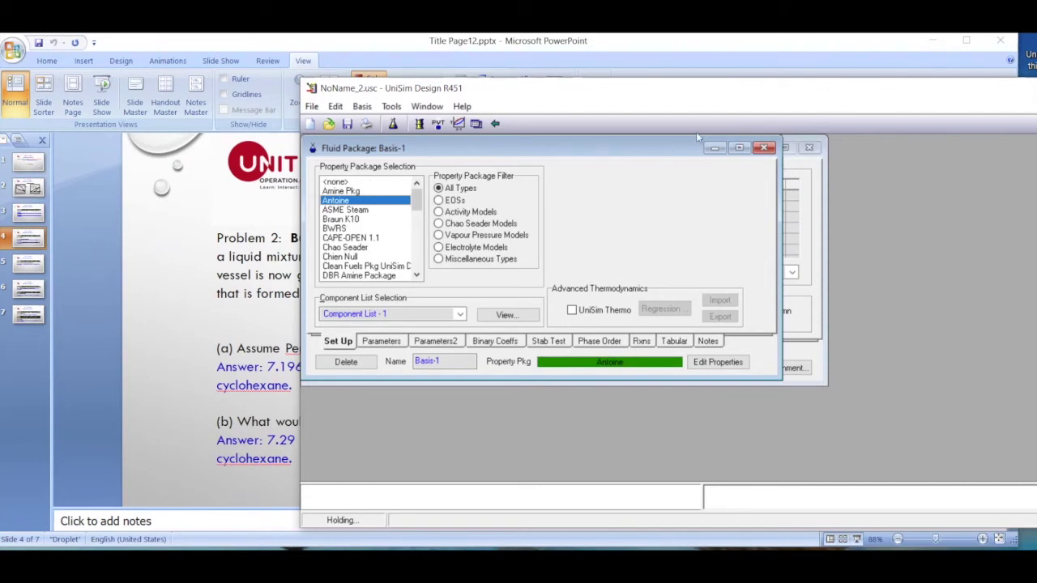
{"action": "left_click", "coordinate": [764, 148]}
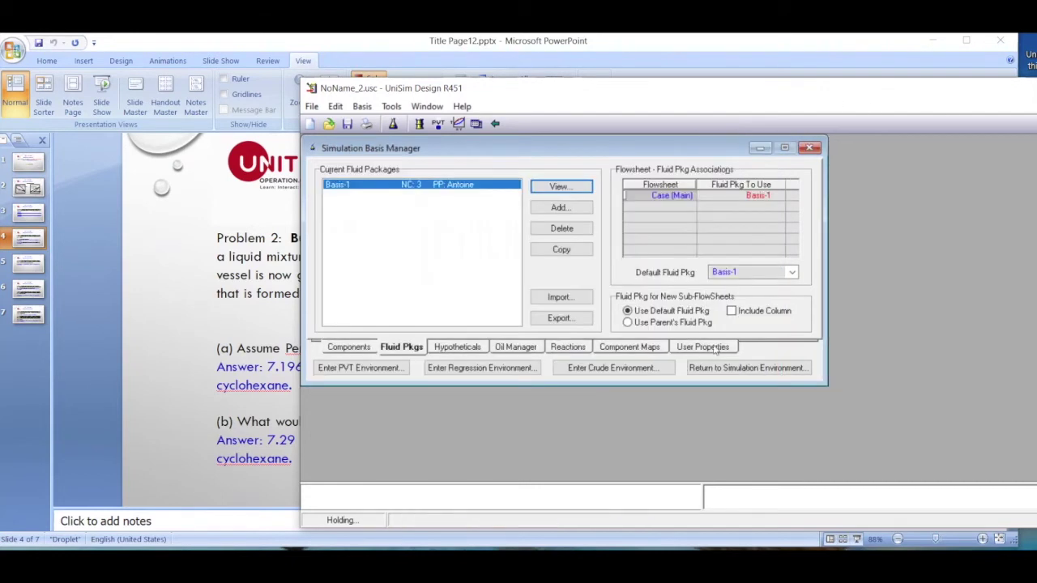
Return to the simulation environment without holding mode and review the Feed stream's conditions and phase compositions for part (b).
{"action": "left_click", "coordinate": [701, 371]}
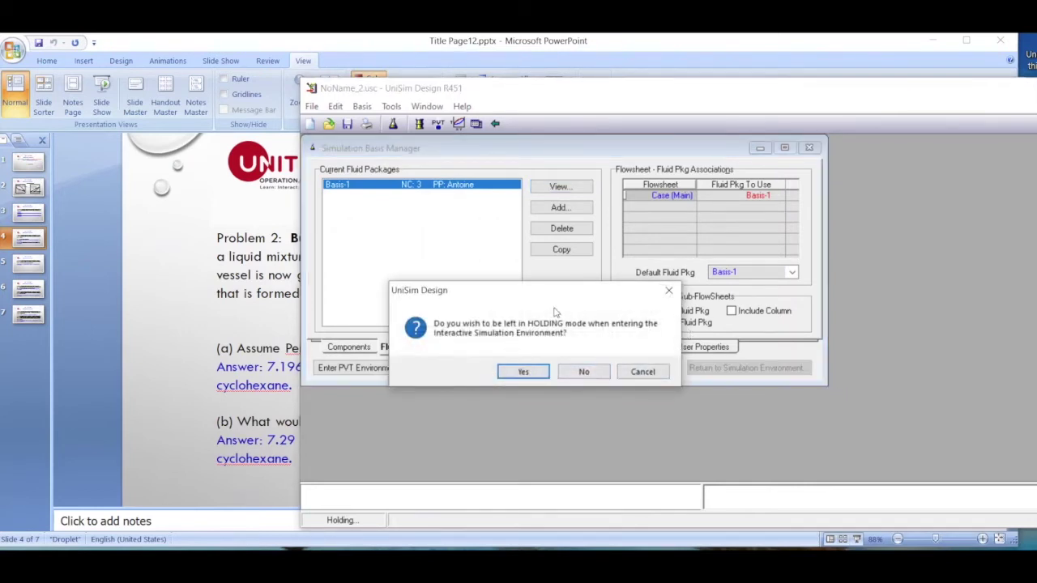
{"action": "left_click", "coordinate": [584, 371]}
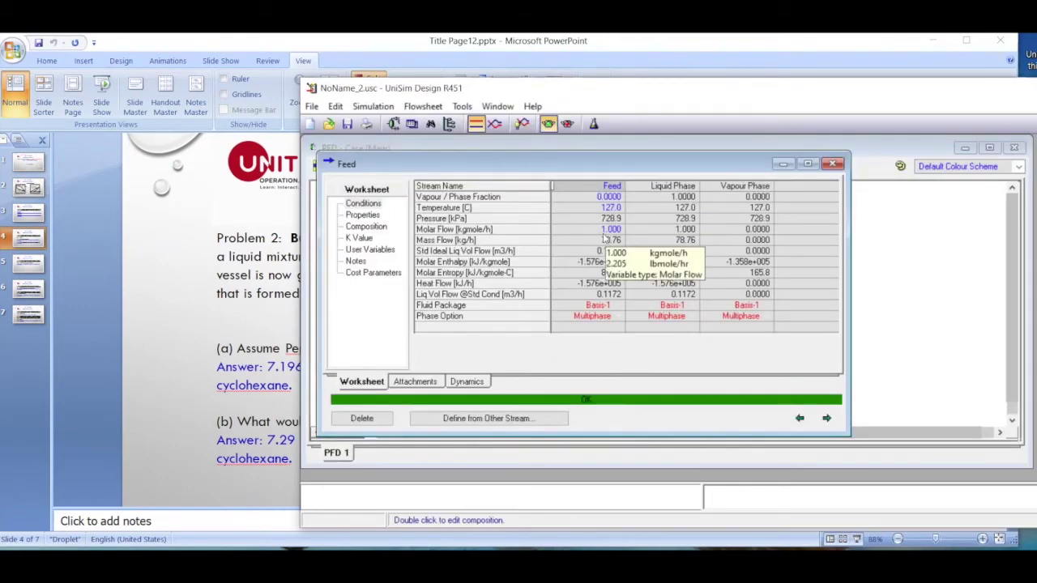
{"action": "left_click_drag", "start_coordinate": [551, 96], "coordinate": [715, 120]}
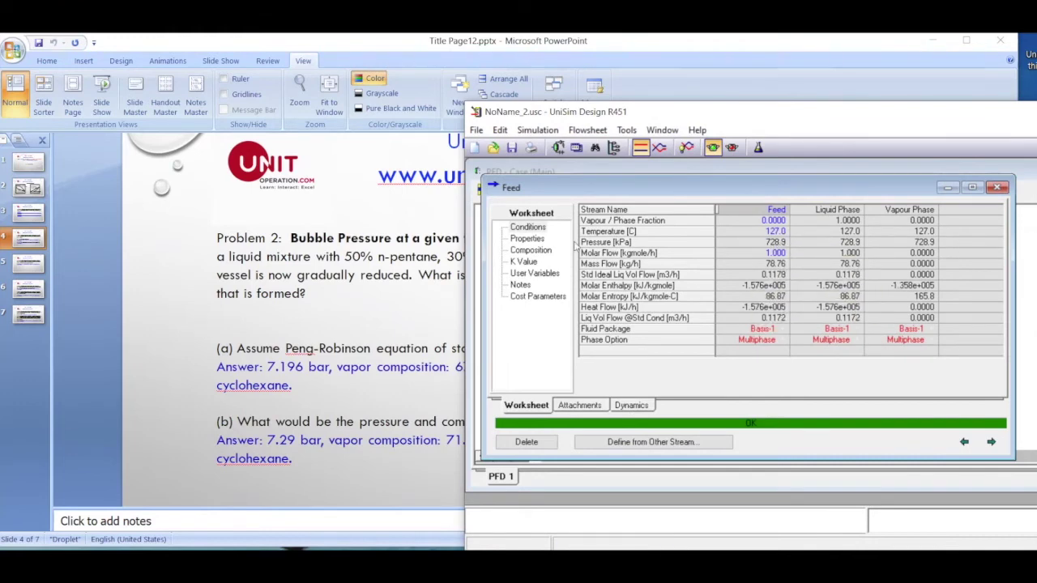
{"action": "left_click", "coordinate": [523, 251]}
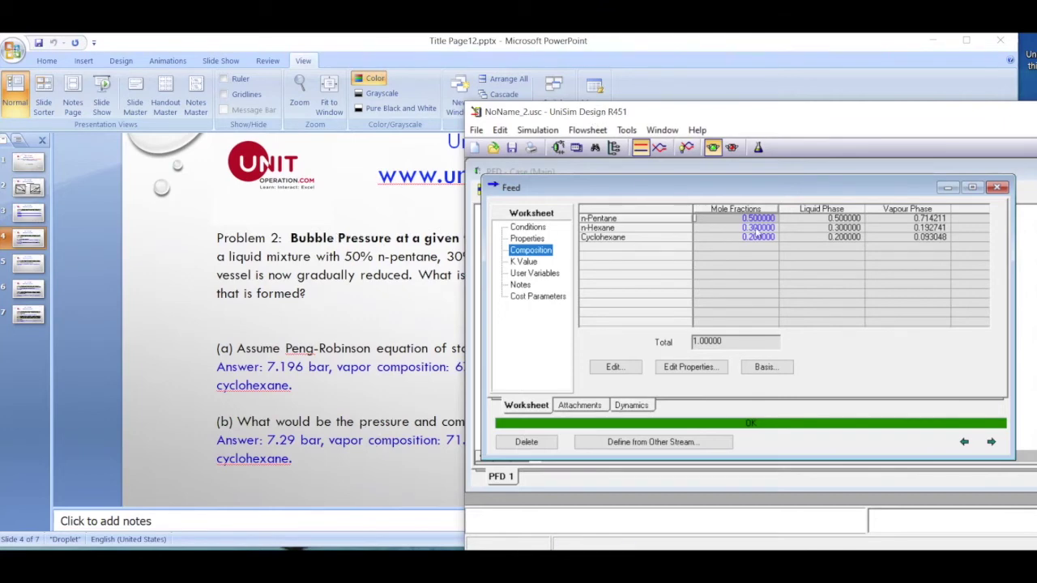
Change the Basis-1 fluid package's property package to Peng-Robinson and return to the simulation environment without holding mode.
{"action": "left_click_drag", "start_coordinate": [655, 117], "coordinate": [466, 75]}
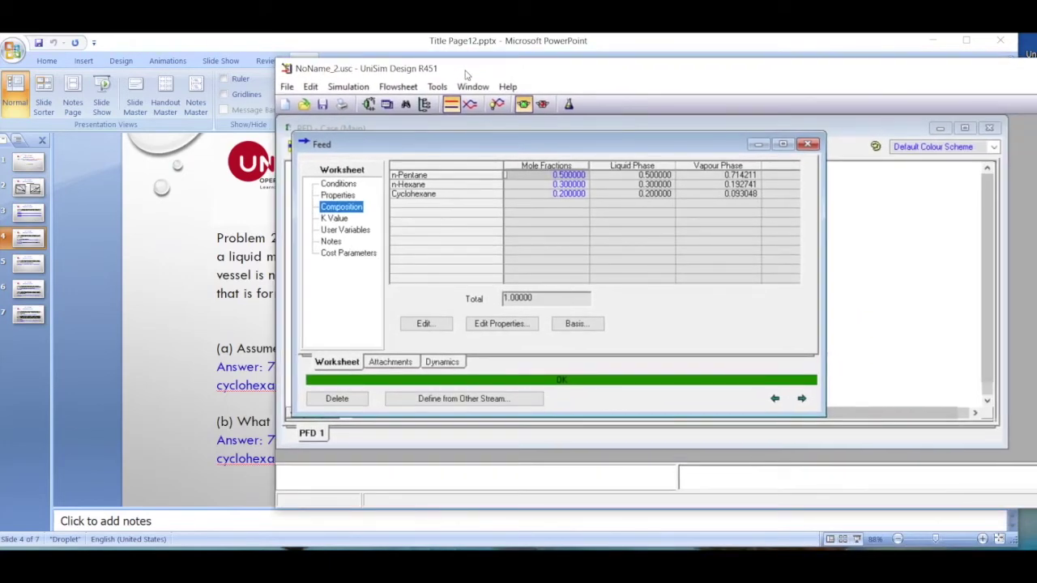
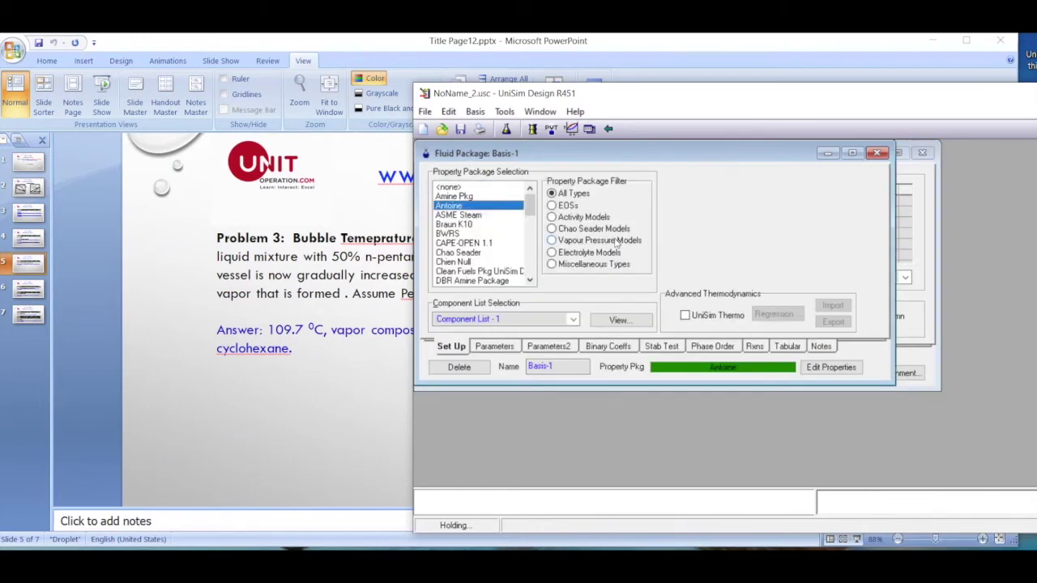
{"action": "left_click_drag", "start_coordinate": [530, 199], "coordinate": [532, 243]}
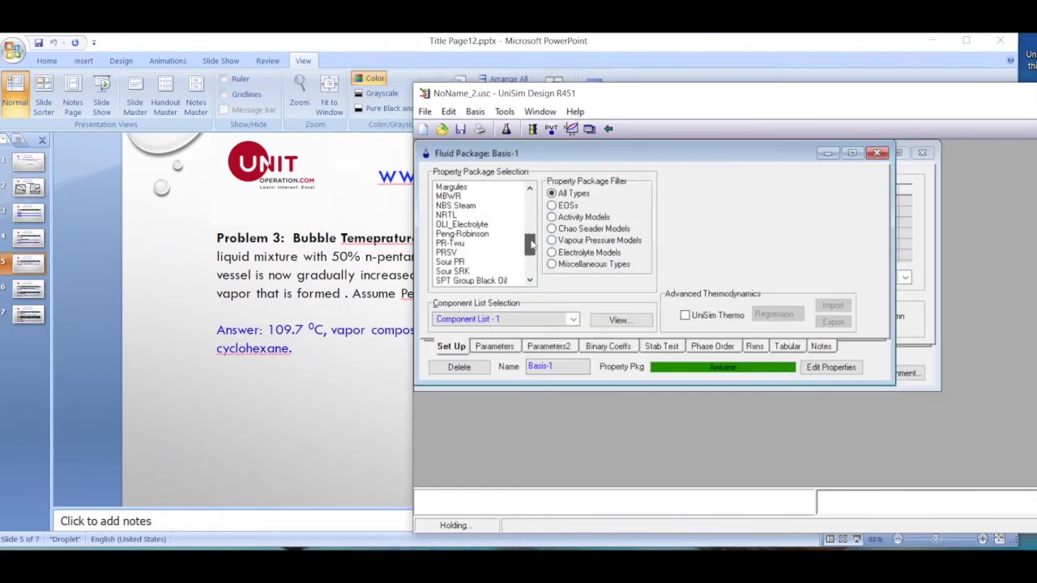
{"action": "left_click", "coordinate": [495, 234]}
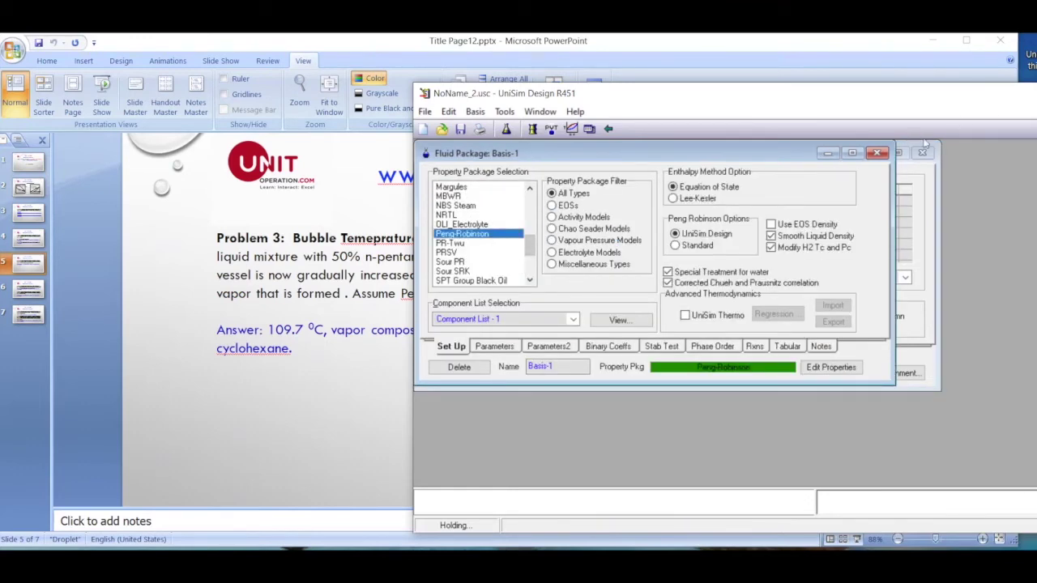
{"action": "left_click", "coordinate": [878, 154]}
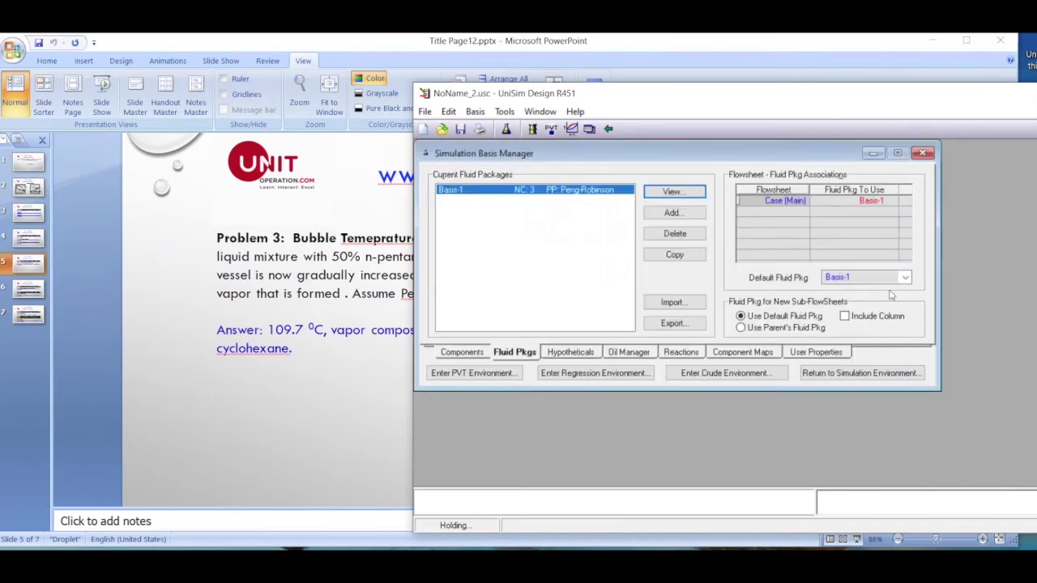
{"action": "left_click", "coordinate": [858, 373]}
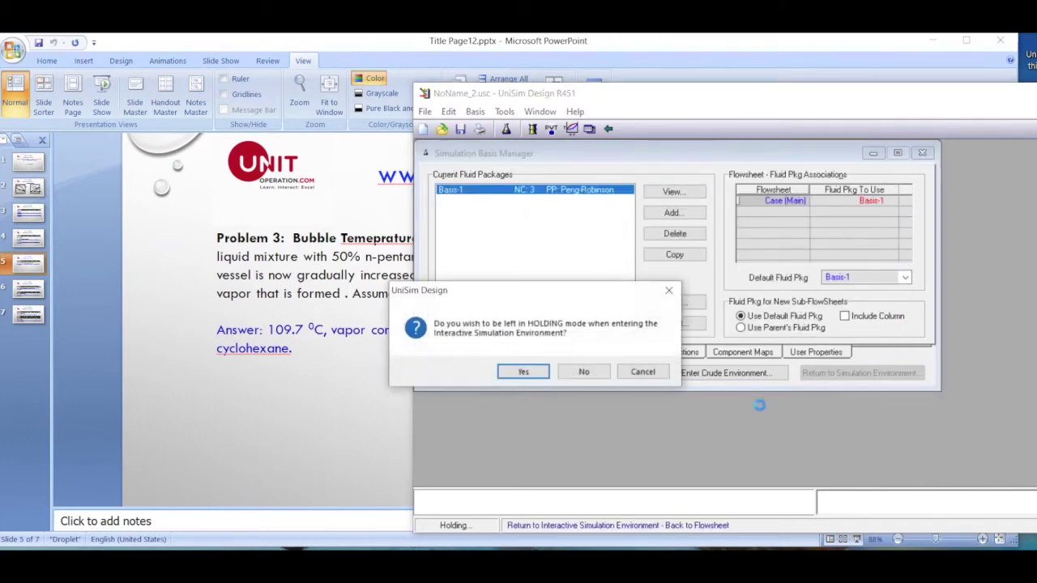
{"action": "left_click", "coordinate": [583, 371]}
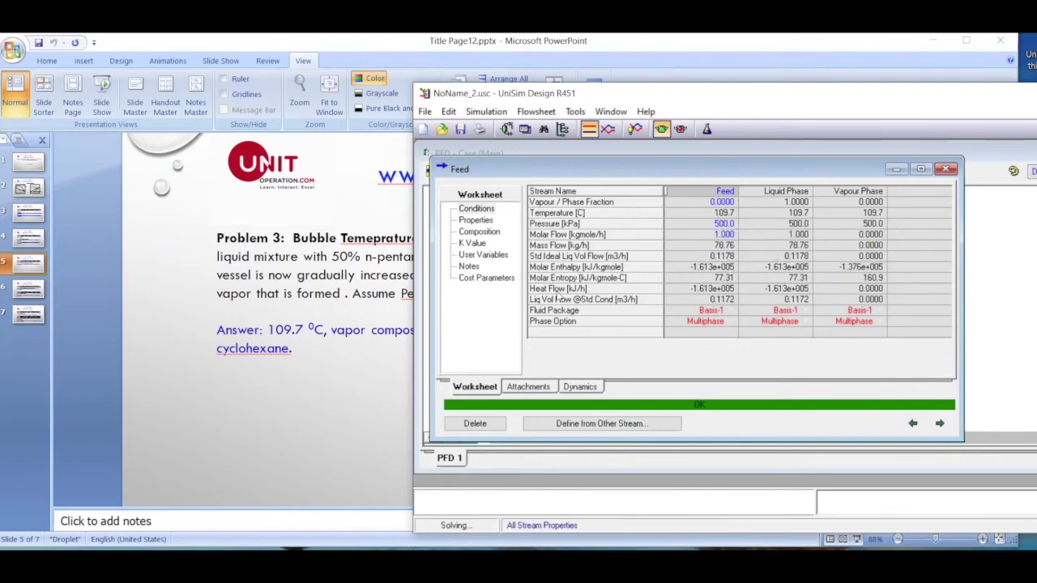
Review the Feed stream's phase compositions and conditions, and compare them with the slide's answer for Problem 3.
{"action": "left_click", "coordinate": [486, 232]}
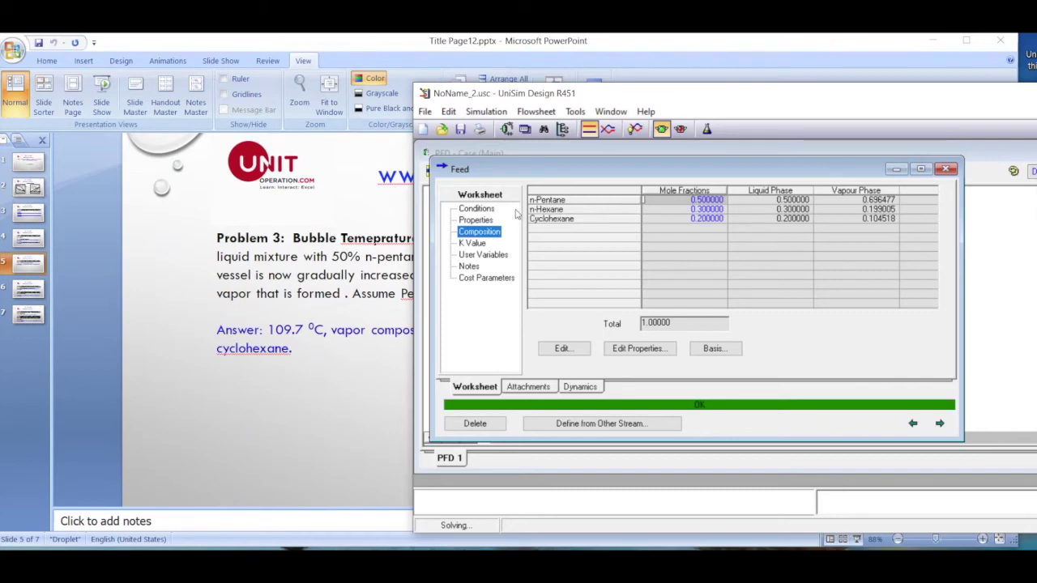
{"action": "left_click", "coordinate": [486, 210]}
{"action": "left_click_drag", "start_coordinate": [593, 93], "coordinate": [614, 282]}
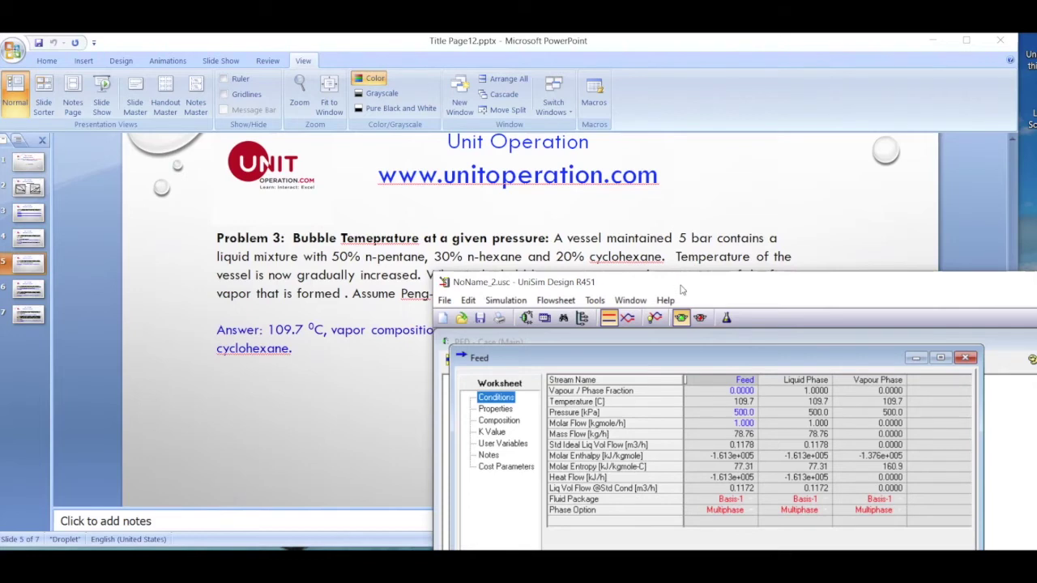
{"action": "left_click_drag", "start_coordinate": [681, 285], "coordinate": [658, 98]}
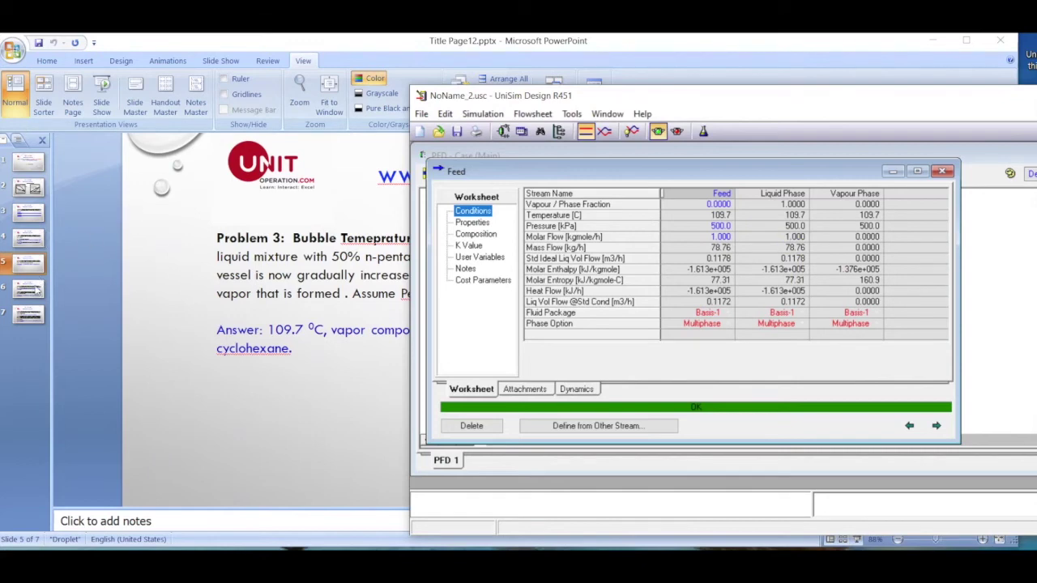
Switch to the PowerPoint presentation and read Problem 4 on slide 6, consulting the phase diagrams on slide 2.
{"action": "key", "text": "alt+Tab"}
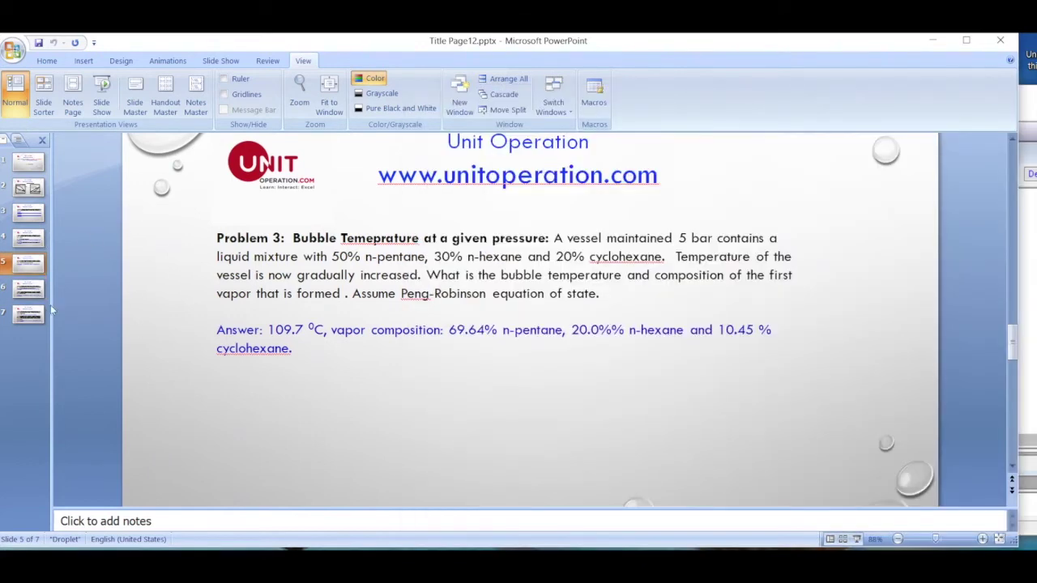
{"action": "left_click", "coordinate": [29, 288]}
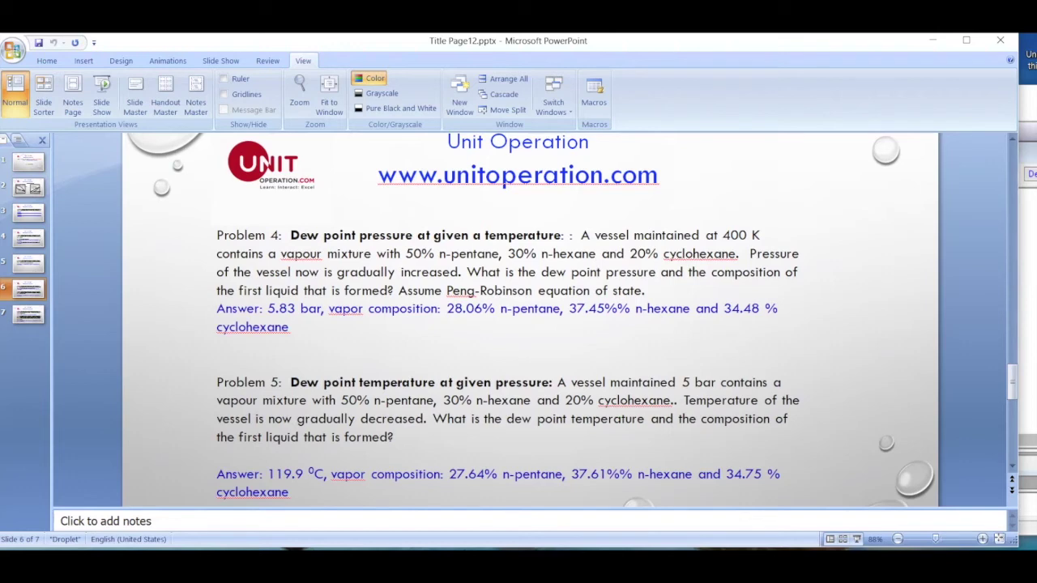
{"action": "left_click", "coordinate": [37, 190]}
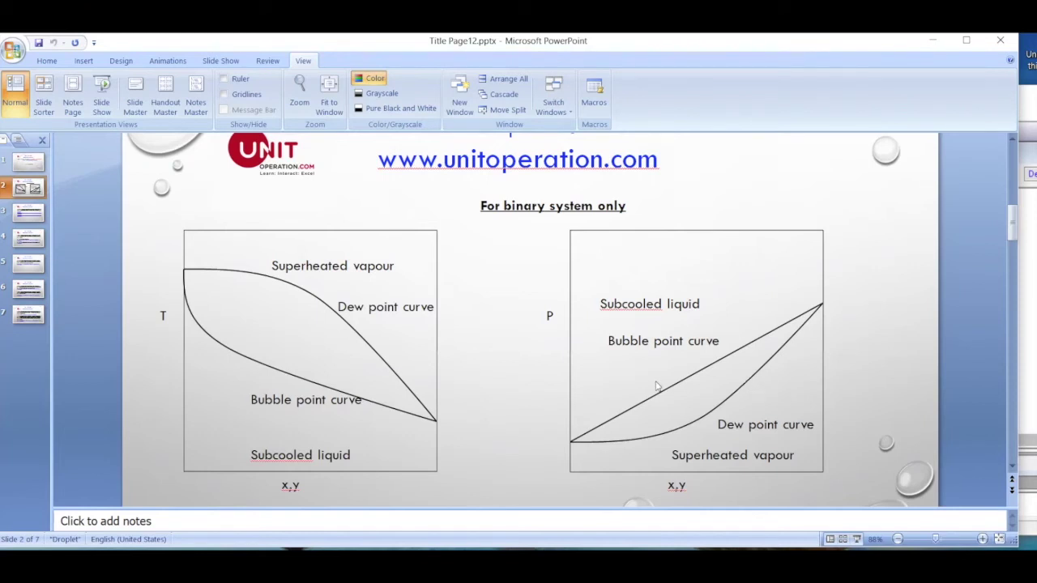
{"action": "left_click", "coordinate": [31, 290]}
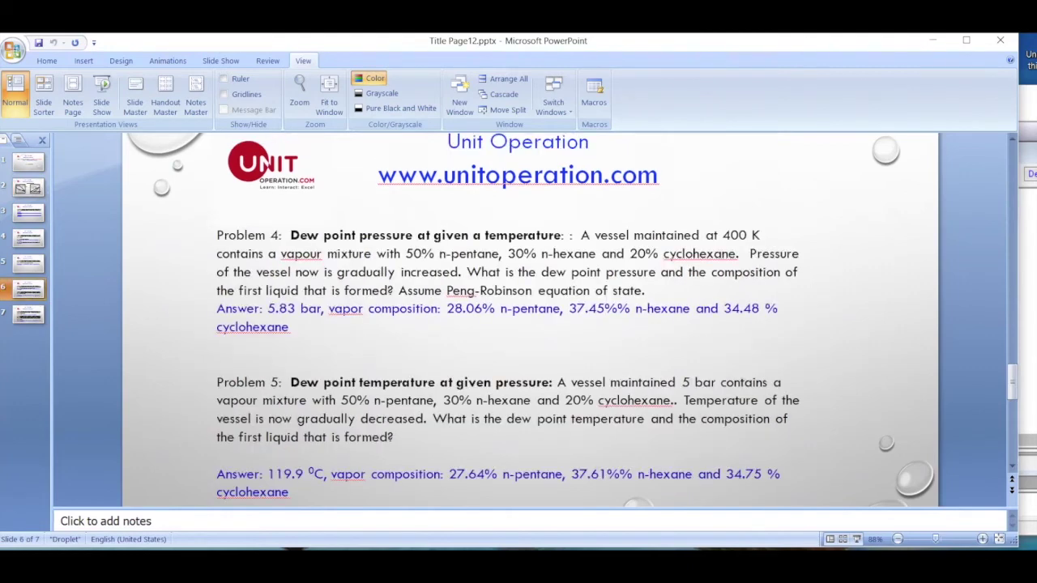
Switch back to UniSim Design, uncover the Problem 4 text and clear the Feed stream's pressure.
{"action": "key", "text": "alt+Tab"}
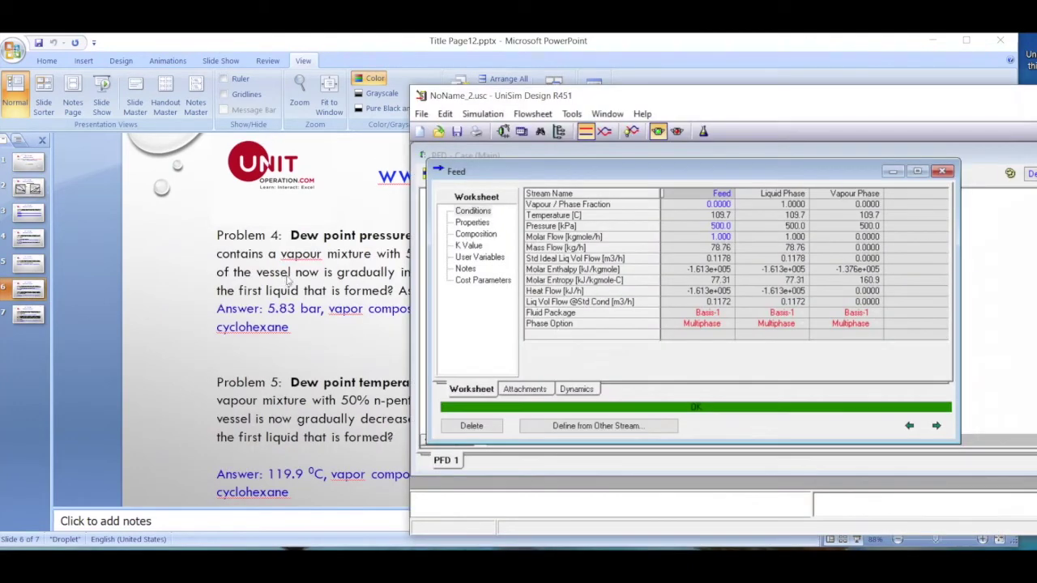
{"action": "left_click_drag", "start_coordinate": [680, 104], "coordinate": [693, 306]}
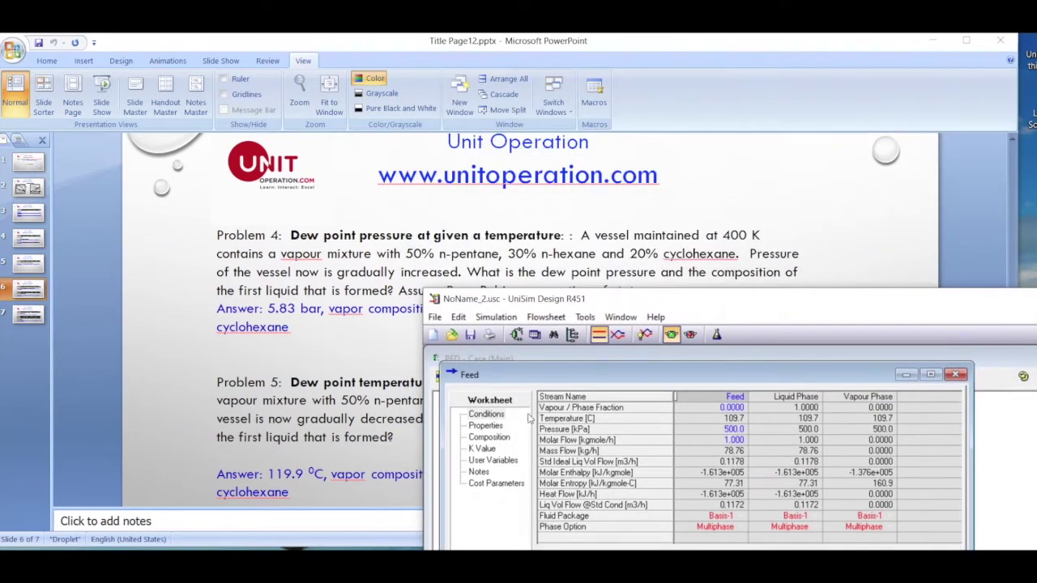
{"action": "left_click", "coordinate": [733, 428]}
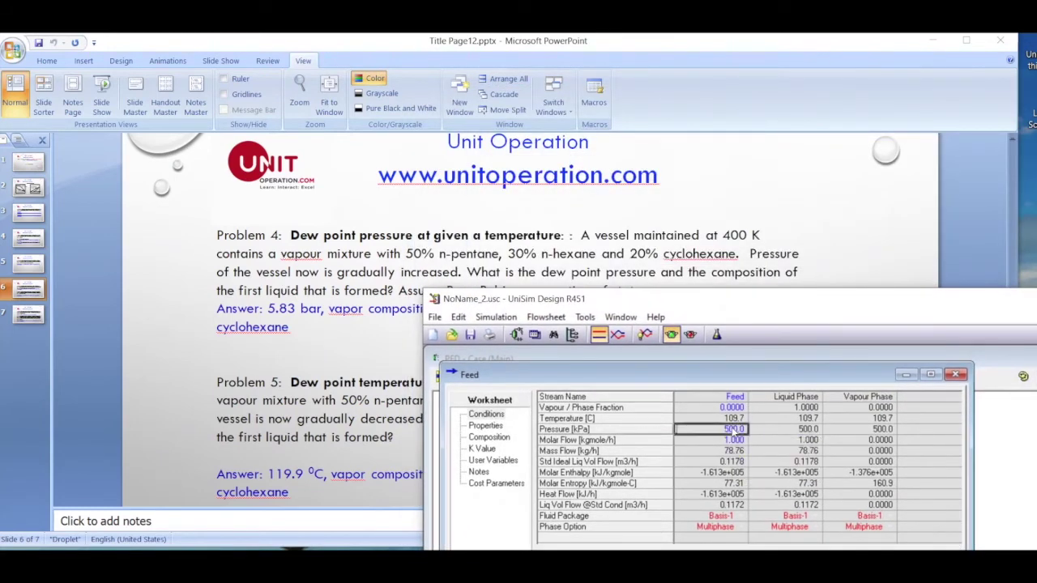
{"action": "key", "text": "Delete"}
{"action": "key", "text": "Return"}
Enter 400 F as the Feed stream's temperature, then select the temperature value again.
{"action": "left_click", "coordinate": [730, 420]}
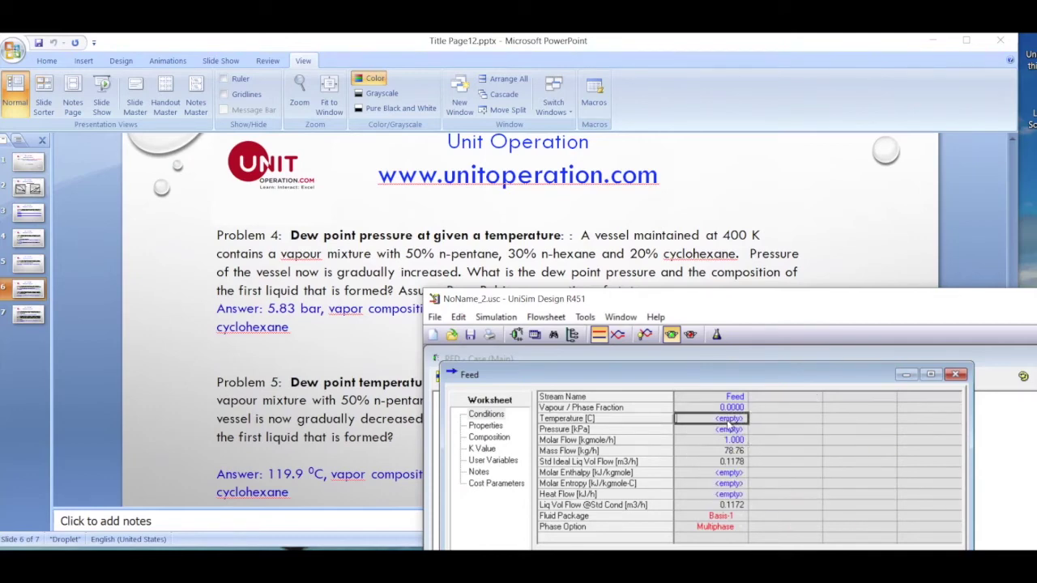
{"action": "type", "text": "400"}
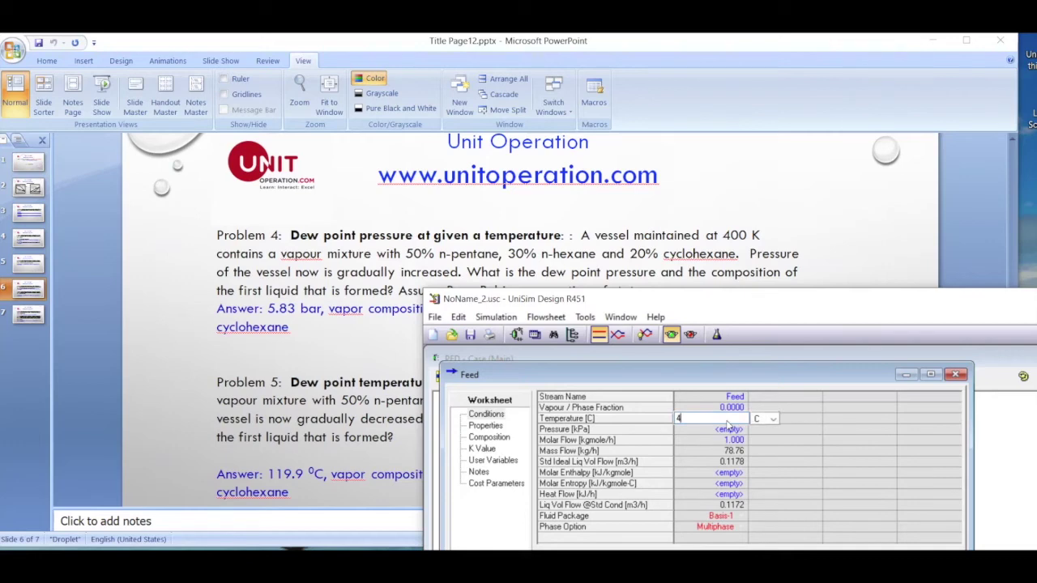
{"action": "left_click", "coordinate": [773, 418]}
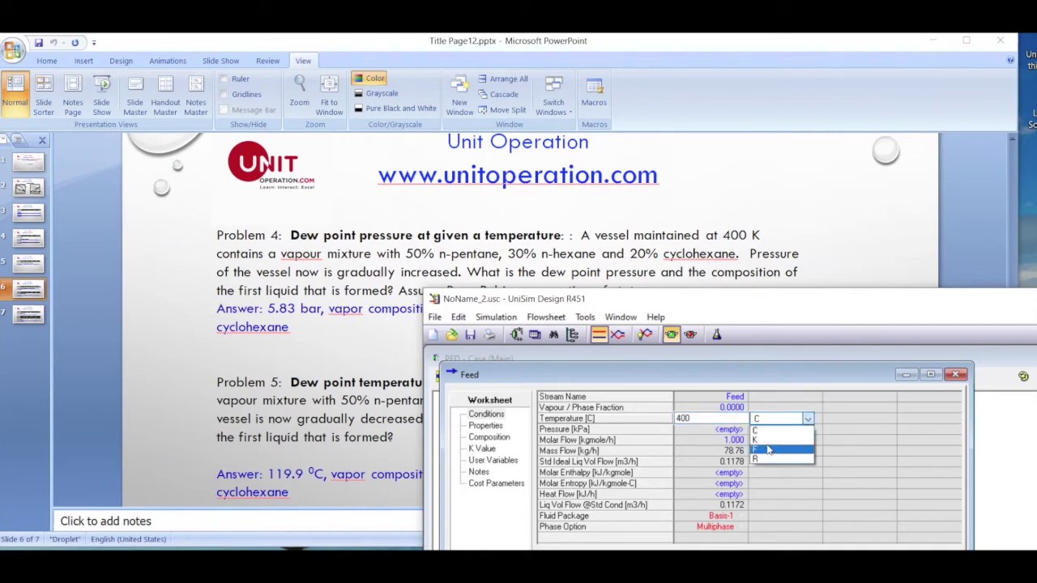
{"action": "left_click", "coordinate": [774, 449]}
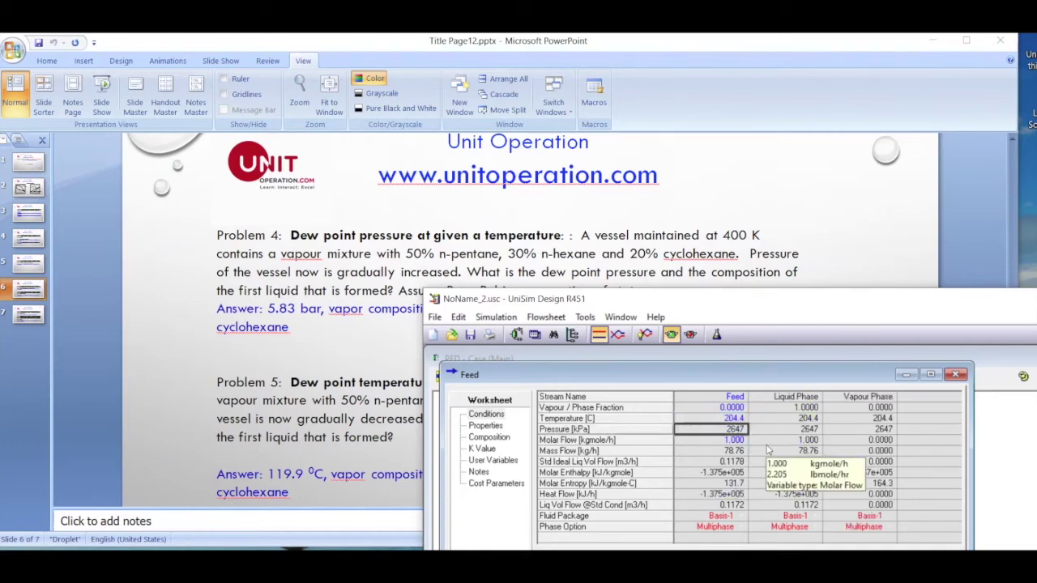
{"action": "left_click", "coordinate": [726, 418]}
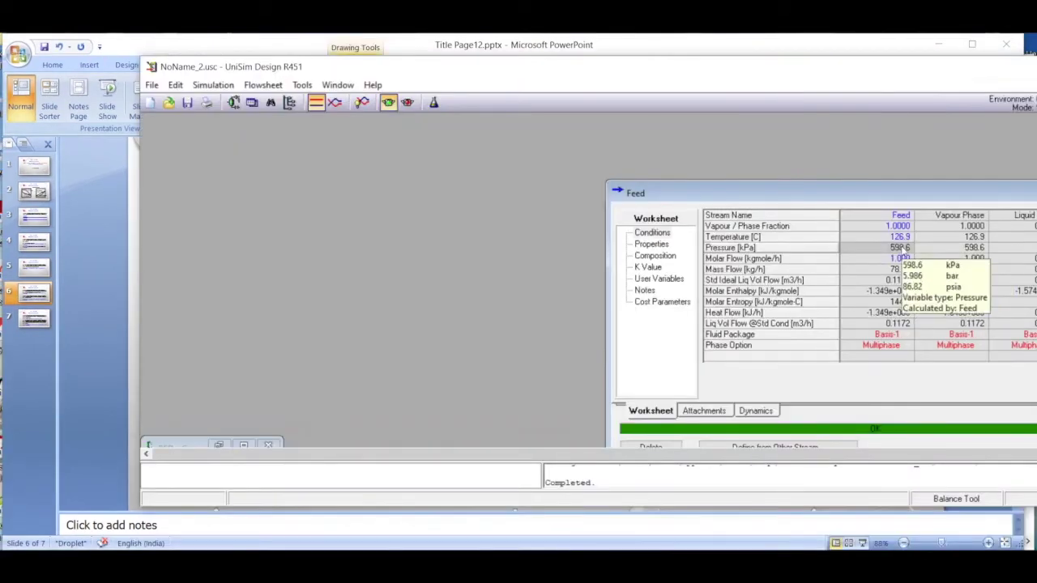
Examine the Feed stream's liquid-phase composition and compare it with the Problem 4 answer on slide 6.
{"action": "left_click", "coordinate": [656, 257]}
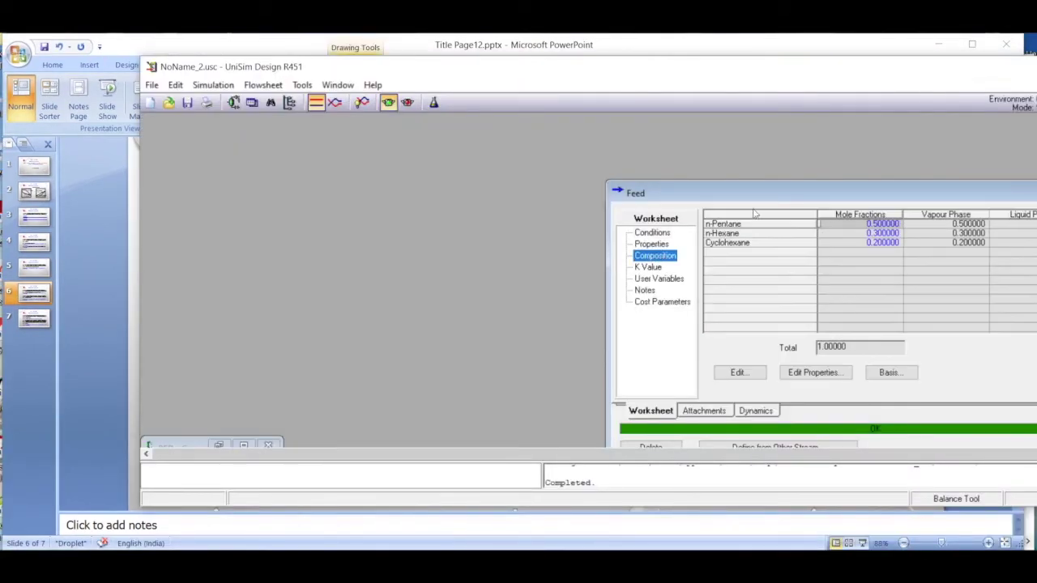
{"action": "left_click_drag", "start_coordinate": [771, 194], "coordinate": [596, 154]}
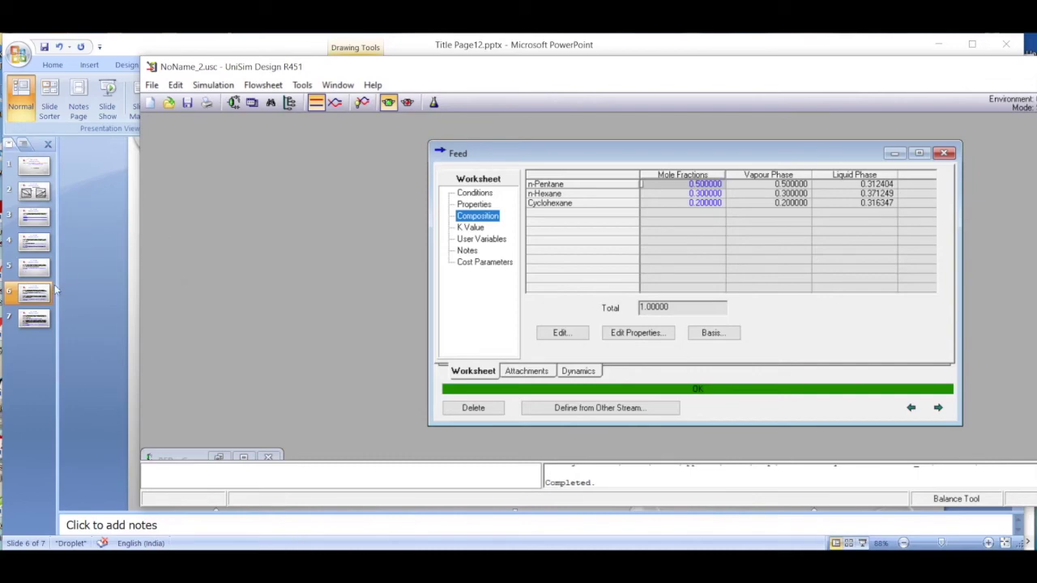
{"action": "left_click", "coordinate": [30, 295]}
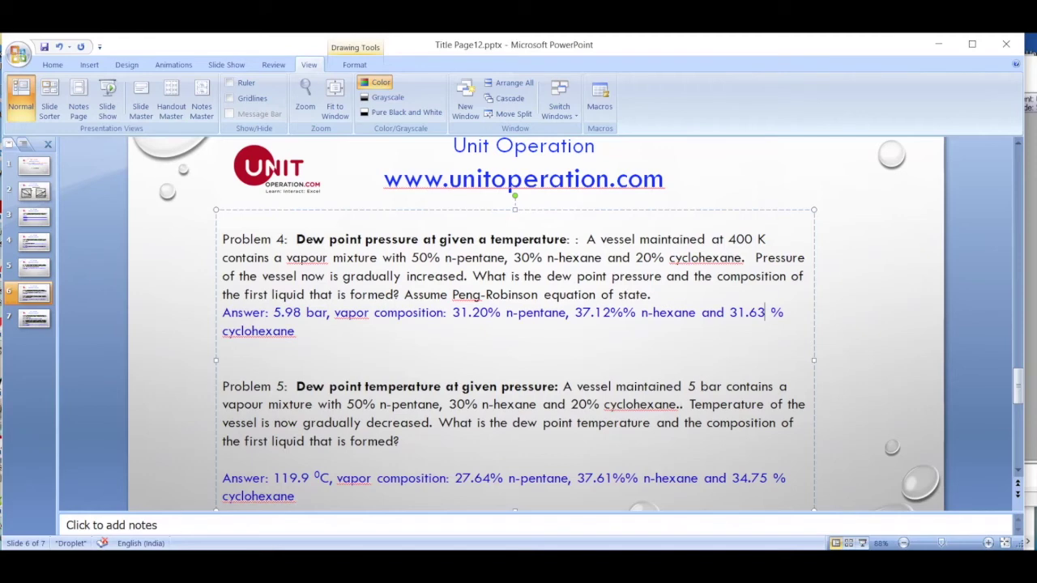
Return to the Feed stream's conditions in UniSim Design and clear its temperature.
{"action": "key", "text": "alt+Tab"}
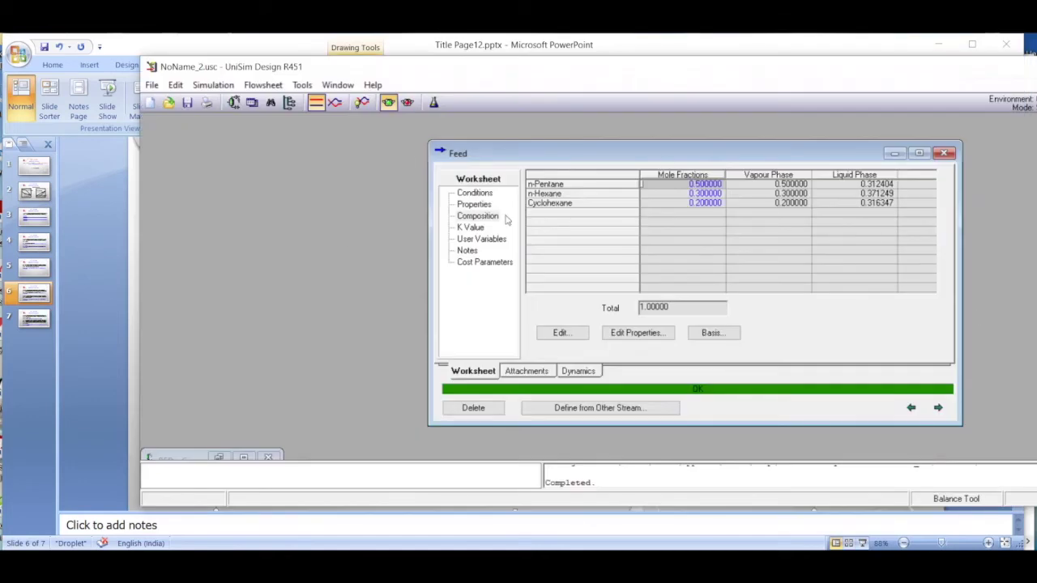
{"action": "left_click", "coordinate": [484, 194]}
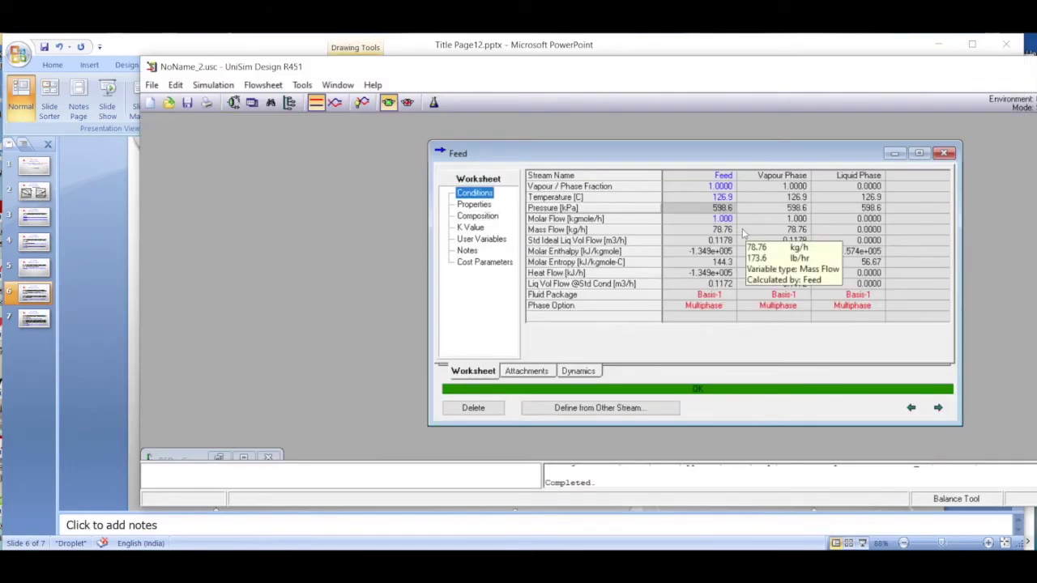
{"action": "left_click", "coordinate": [721, 197]}
{"action": "mouse_move", "coordinate": [842, 240]}
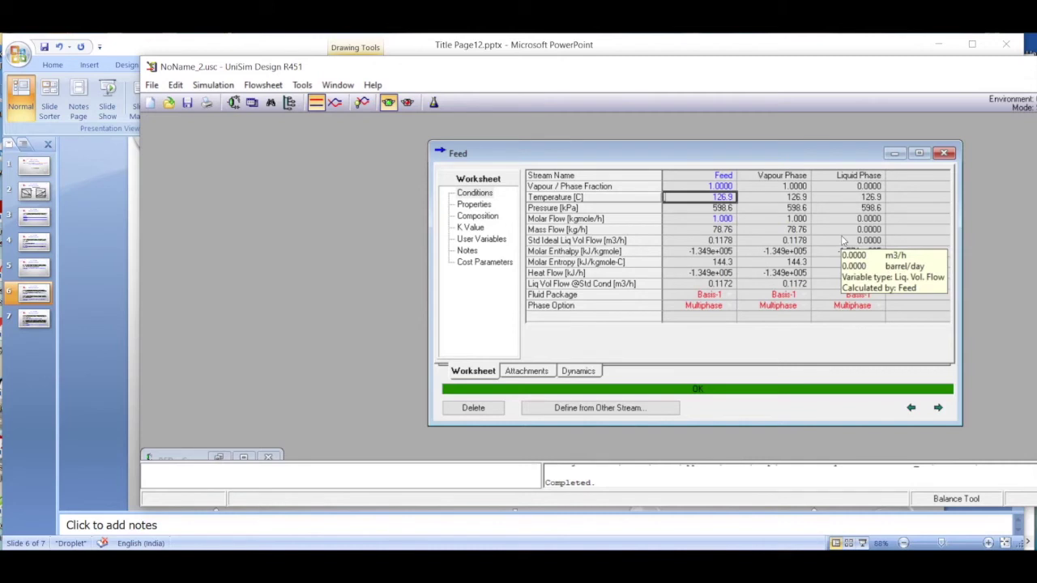
{"action": "key", "text": "Delete"}
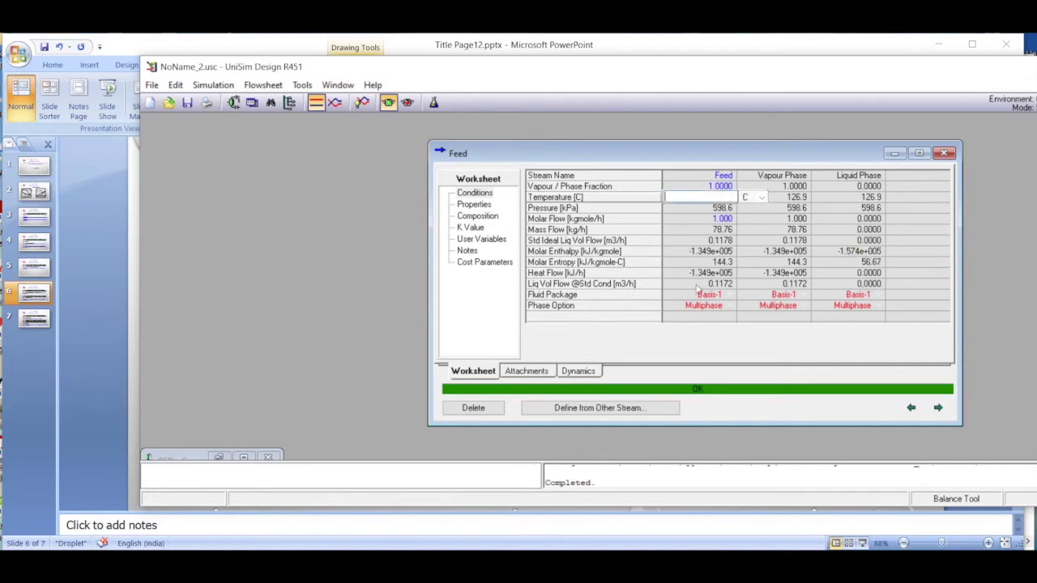
{"action": "left_click", "coordinate": [680, 239]}
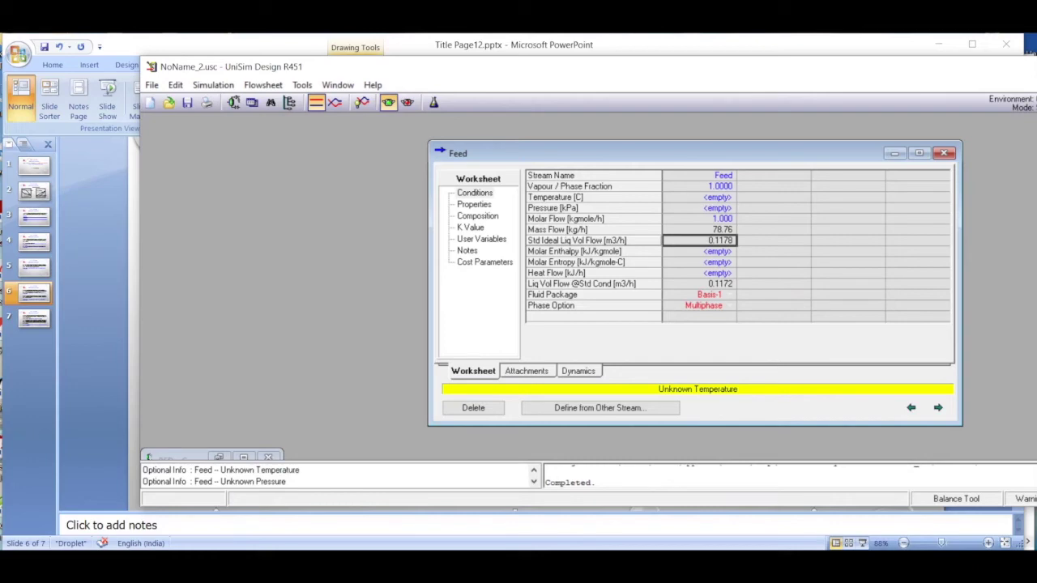
Check the Problem 5 statement on the slide and set the Feed stream's pressure to 5 bar.
{"action": "key", "text": "alt+Tab"}
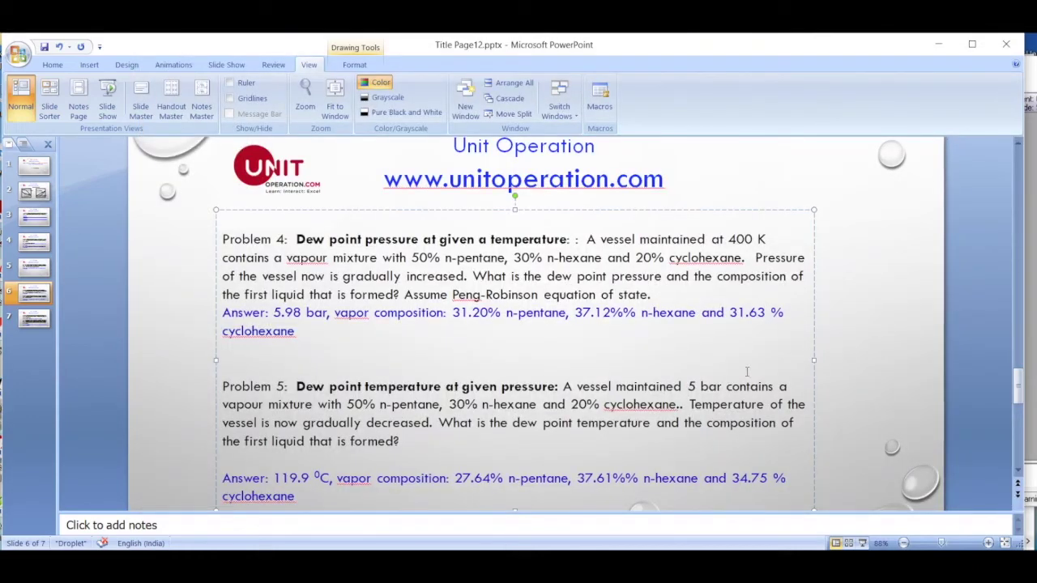
{"action": "key", "text": "alt+Tab"}
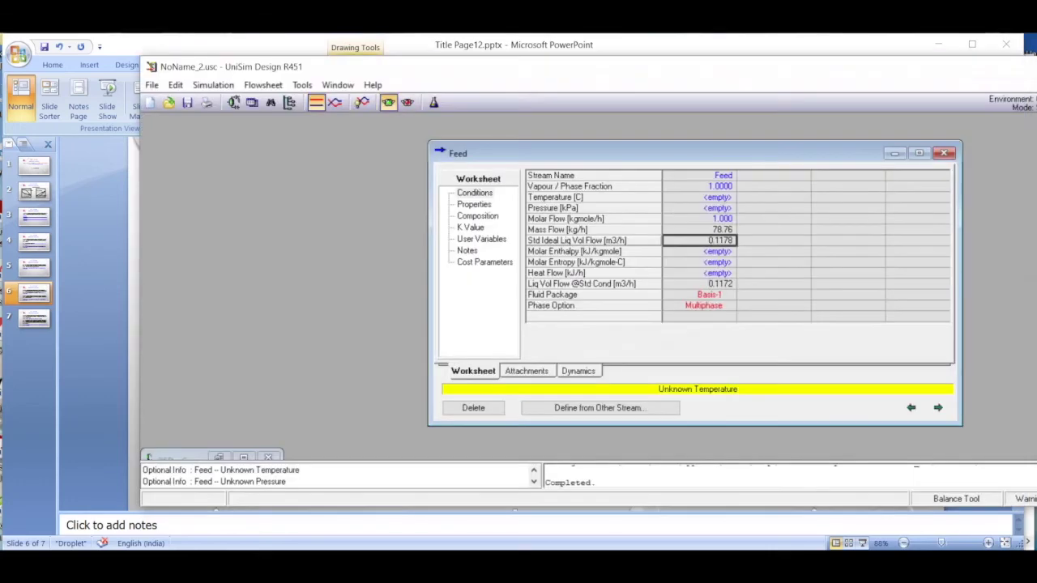
{"action": "left_click", "coordinate": [720, 209]}
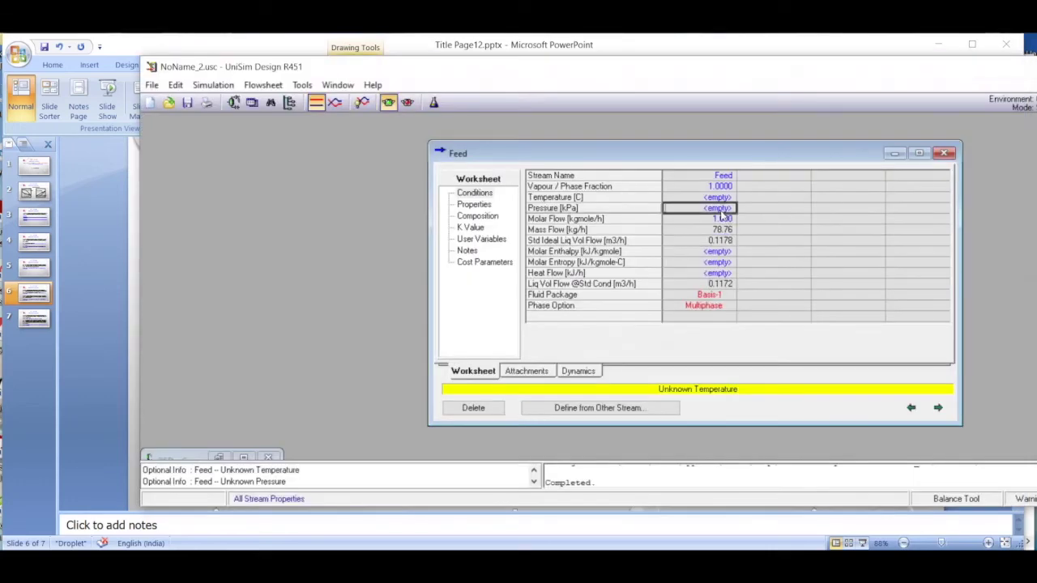
{"action": "type", "text": "5"}
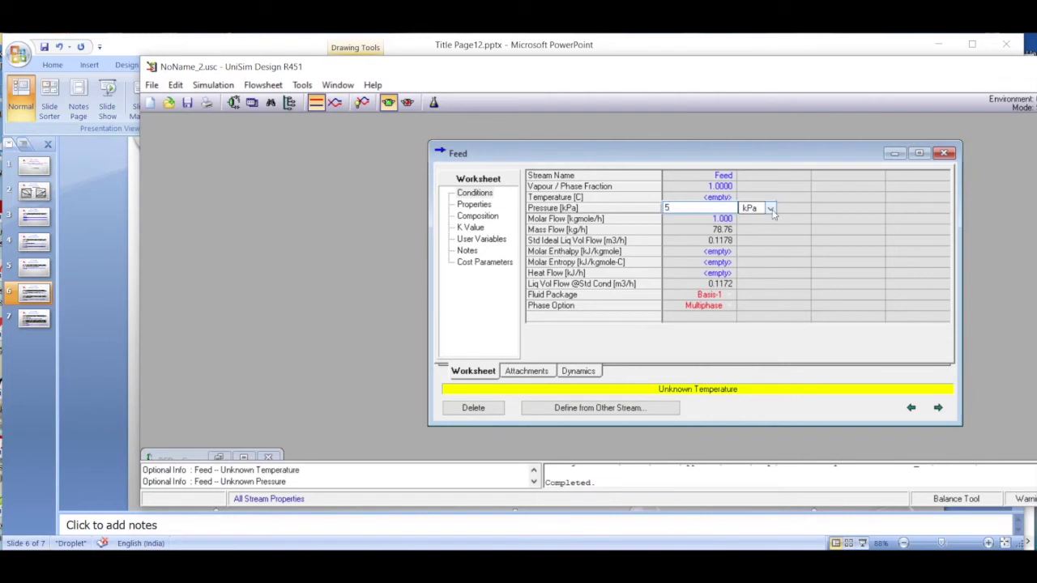
{"action": "left_click", "coordinate": [761, 208]}
{"action": "left_click", "coordinate": [747, 258]}
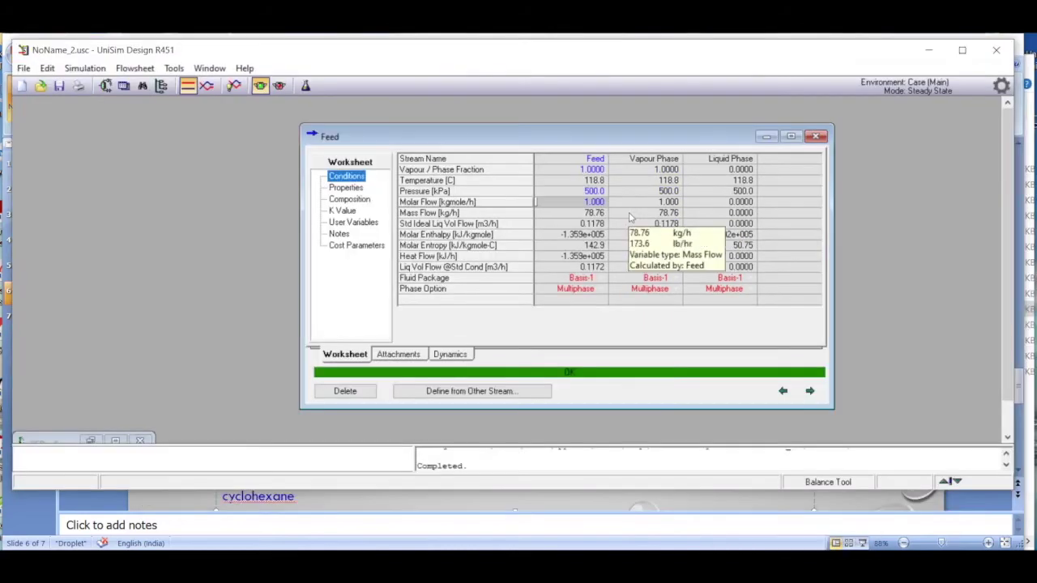
Examine the Feed stream's liquid-phase composition and conditions, and compare them with the Problem 5 answer on slide 6 in PowerPoint.
{"action": "left_click", "coordinate": [490, 216]}
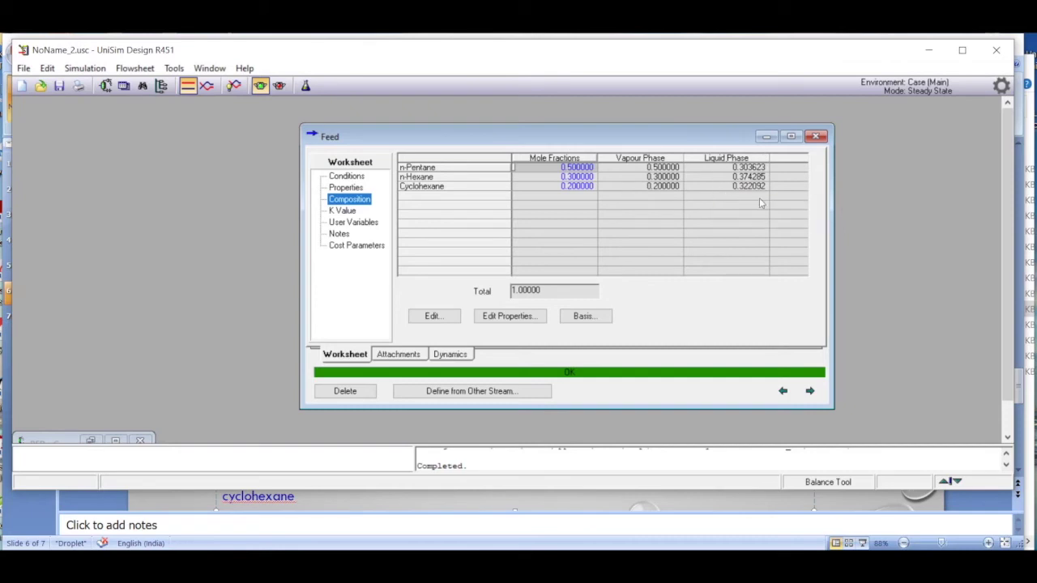
{"action": "left_click", "coordinate": [354, 177]}
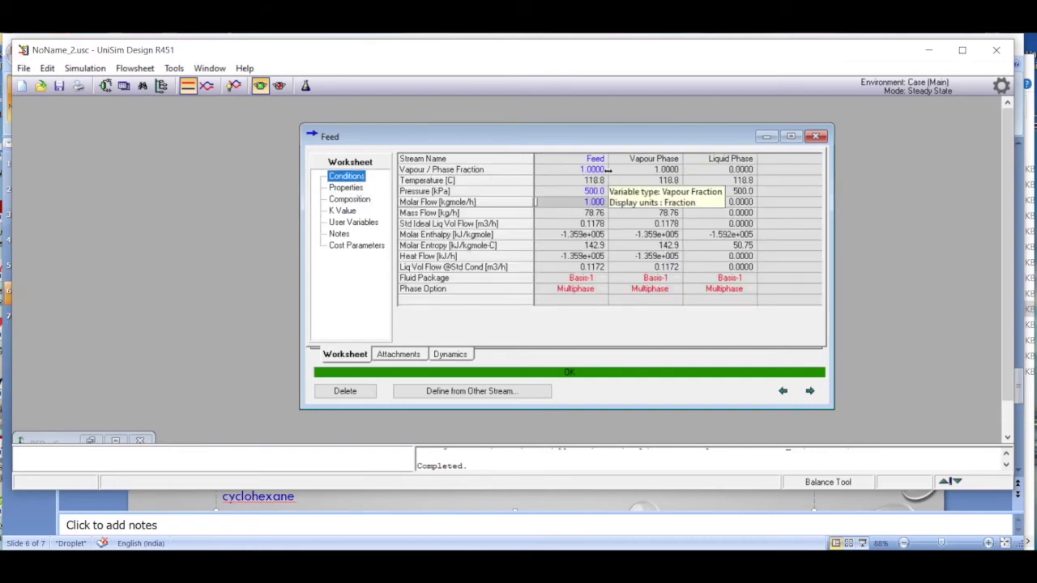
{"action": "left_click", "coordinate": [349, 200]}
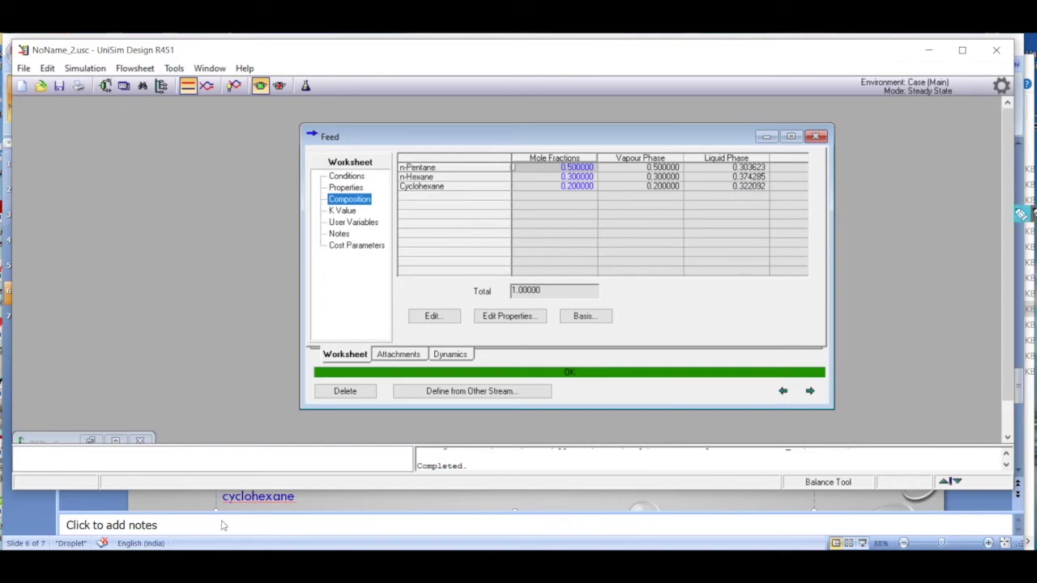
{"action": "key", "text": "alt+Tab"}
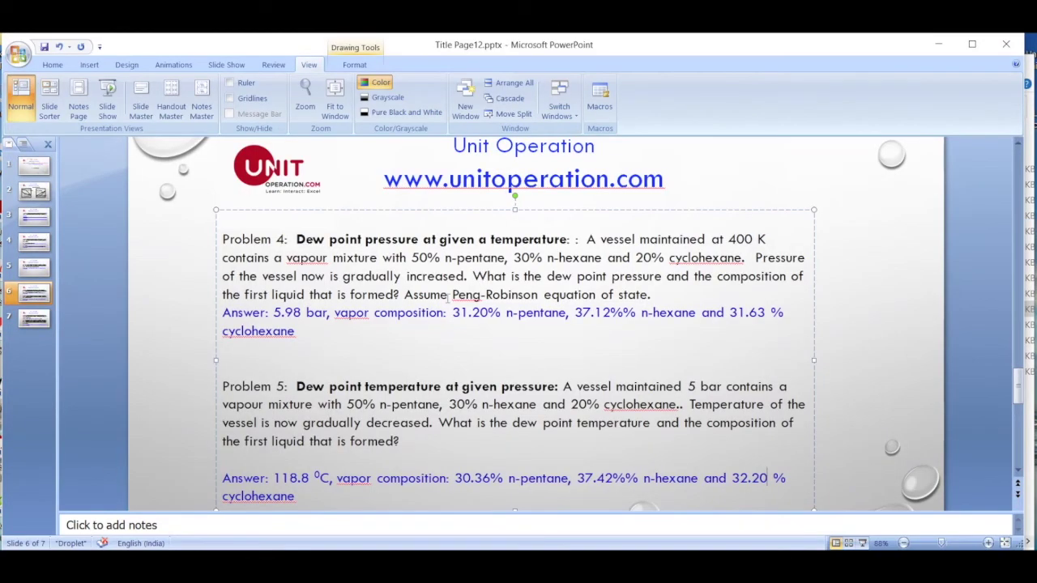
Show slide 7 with Problem 6, then switch to UniSim Design and create a new case.
{"action": "left_click", "coordinate": [49, 319]}
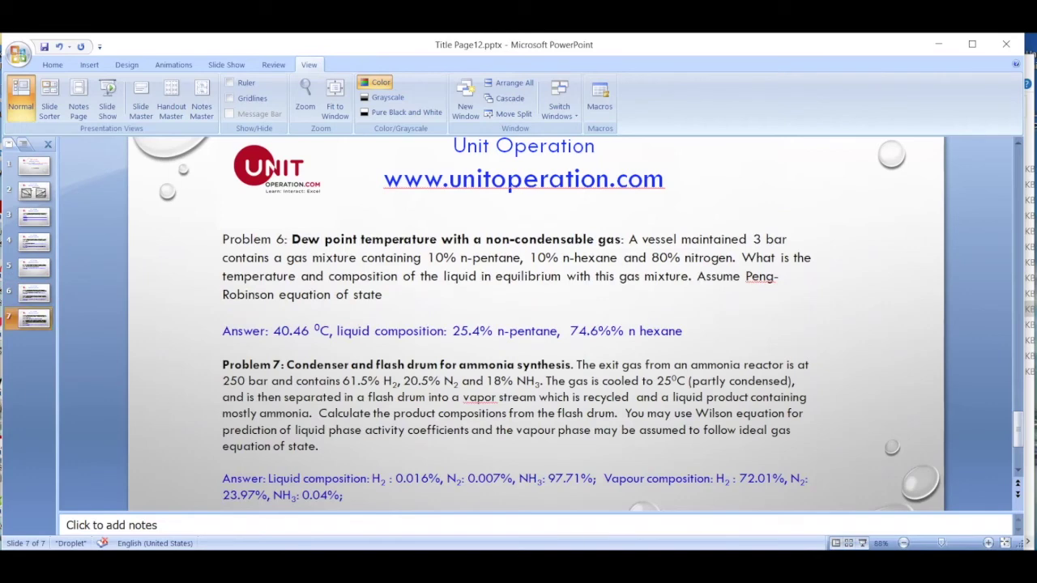
{"action": "left_click", "coordinate": [486, 563]}
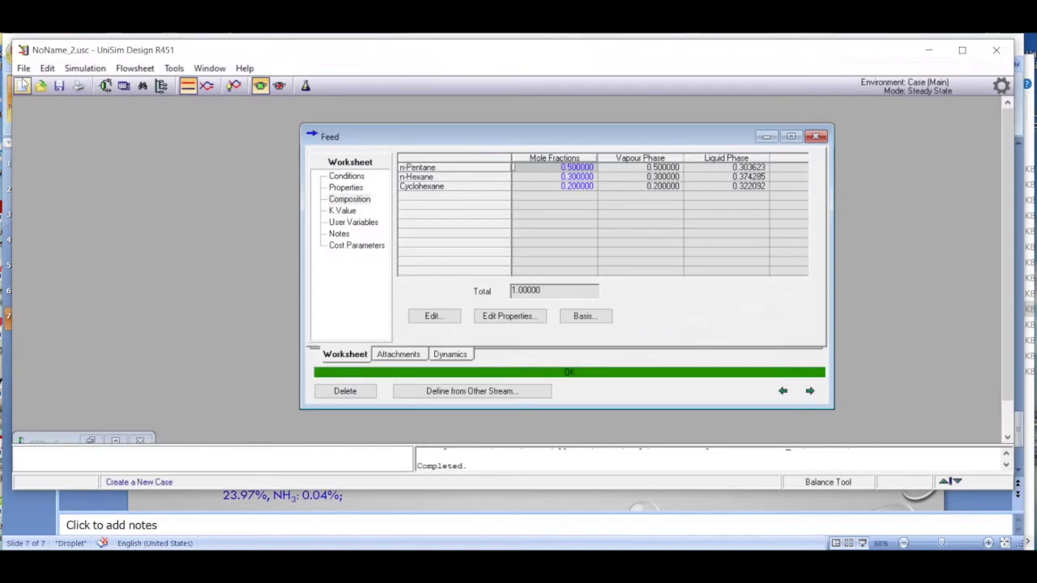
{"action": "left_click", "coordinate": [22, 86]}
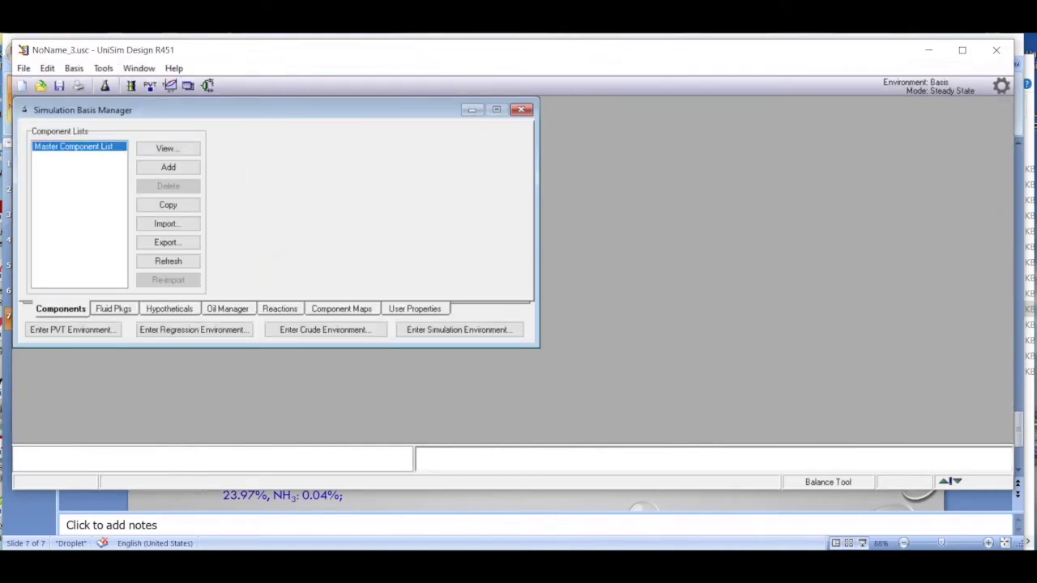
Return to slide 7 in PowerPoint and sketch a rectangular vessel with a valve line on top beside the Problem 6 answer.
{"action": "key", "text": "alt+Tab"}
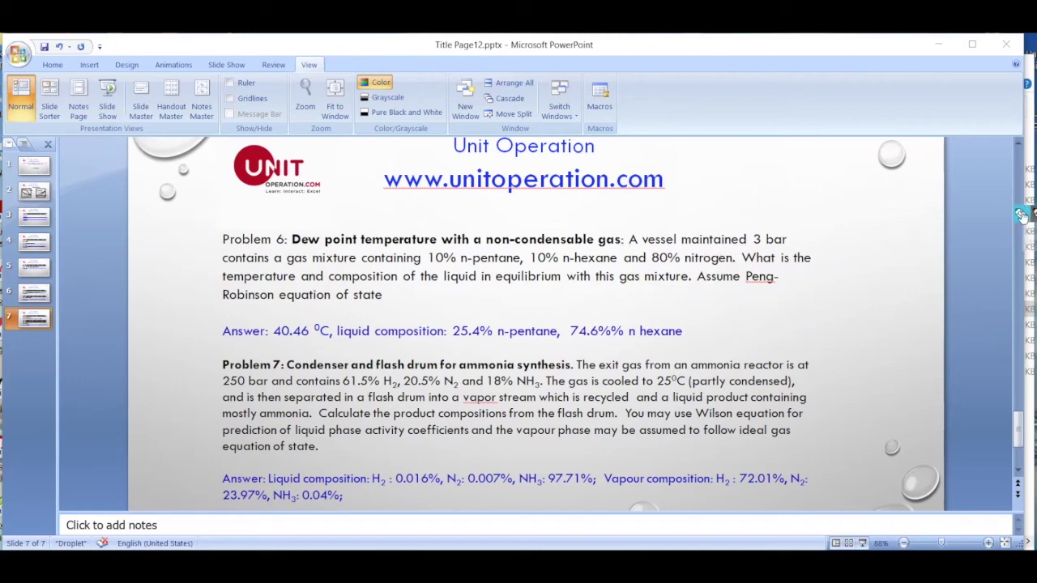
{"action": "mouse_move", "coordinate": [726, 306]}
{"action": "left_mouse_down"}
{"action": "mouse_move", "coordinate": [714, 336]}
{"action": "mouse_move", "coordinate": [779, 347]}
{"action": "left_mouse_up"}
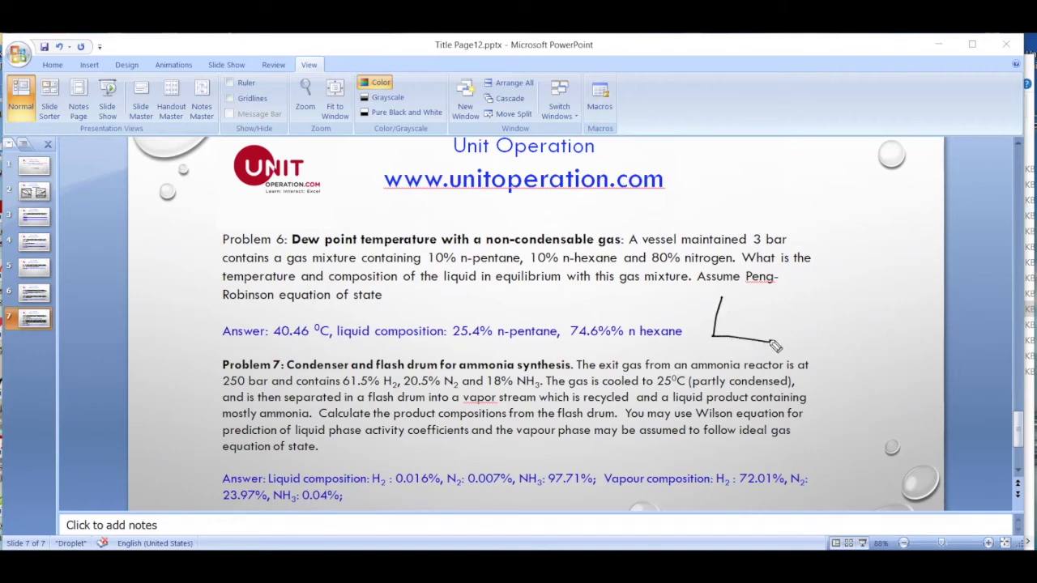
{"action": "mouse_move", "coordinate": [726, 306]}
{"action": "left_mouse_down"}
{"action": "mouse_move", "coordinate": [780, 303]}
{"action": "mouse_move", "coordinate": [775, 341]}
{"action": "left_mouse_up"}
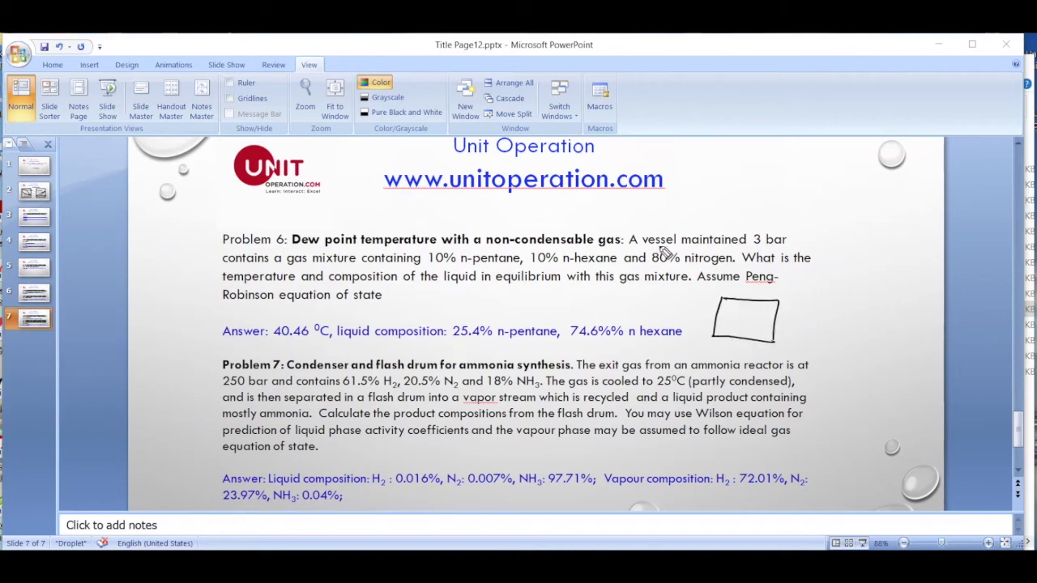
{"action": "mouse_move", "coordinate": [754, 275]}
{"action": "left_mouse_down"}
{"action": "mouse_move", "coordinate": [754, 305]}
{"action": "mouse_move", "coordinate": [758, 297]}
{"action": "left_mouse_up"}
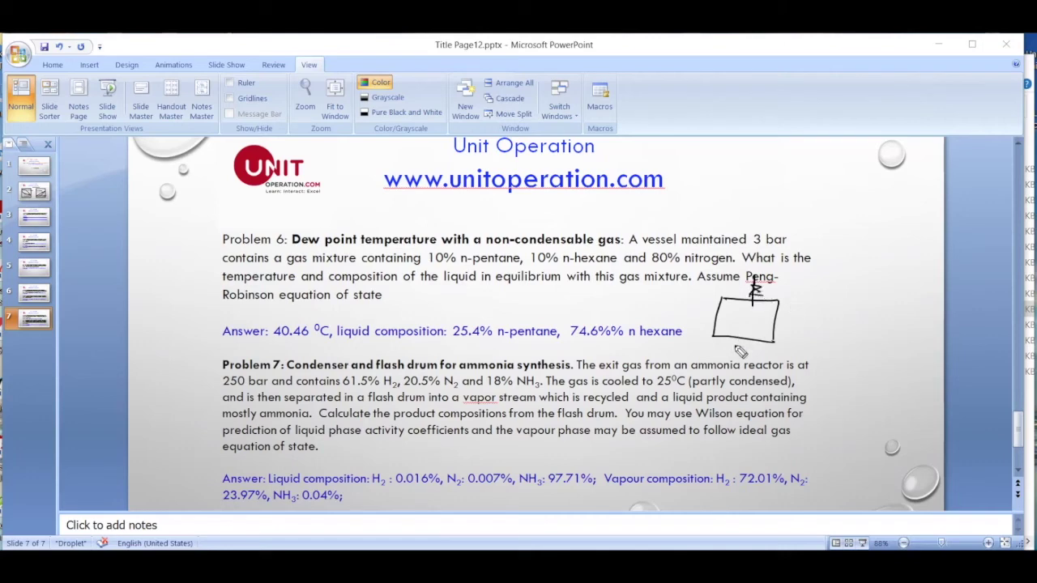